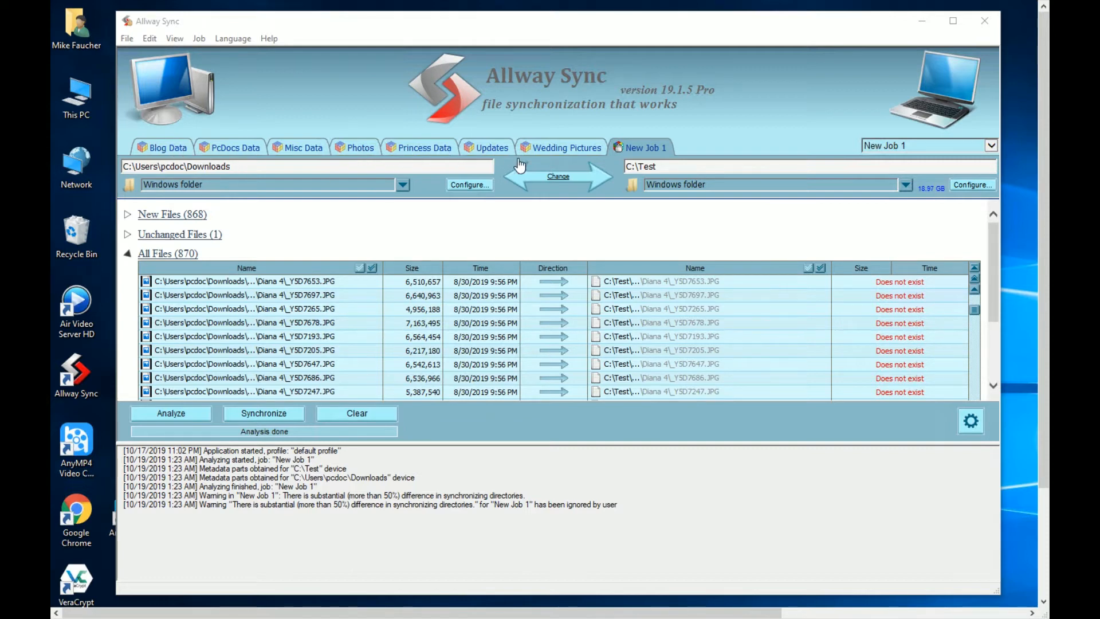
- Look at the Wedding Pictures job, return to New Job 1 and add a new synchronization job
click(535, 150)
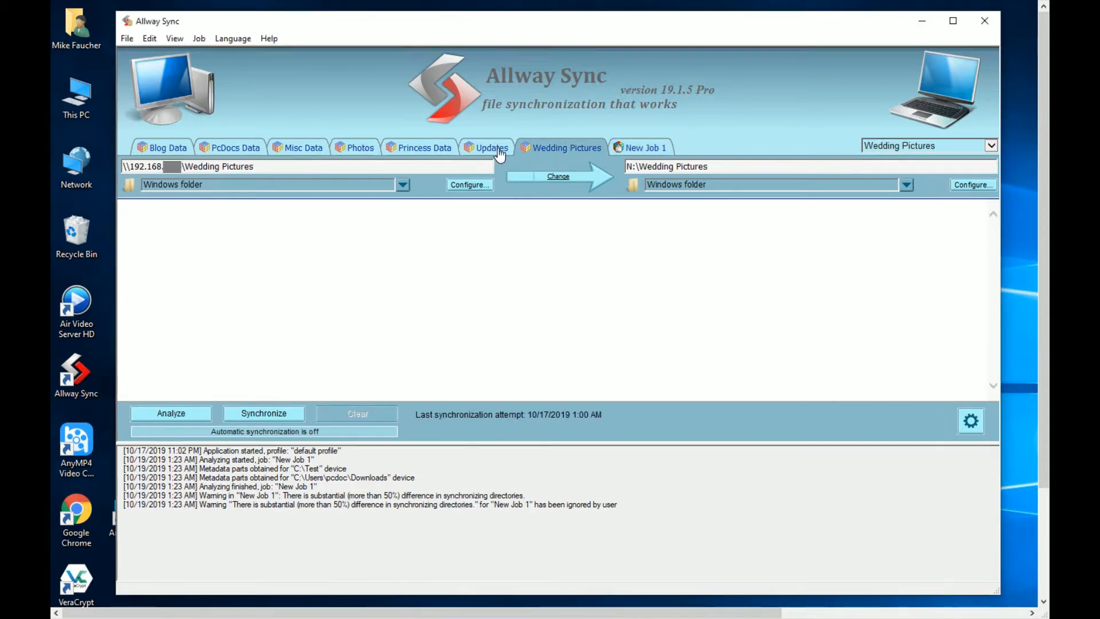
click(626, 151)
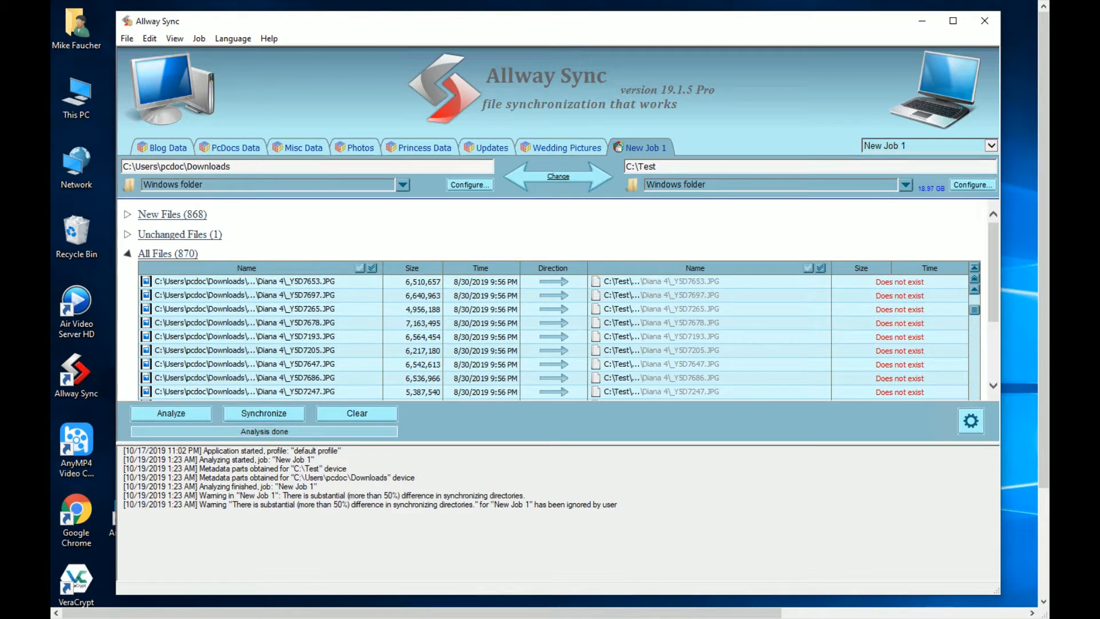
right_click(657, 149)
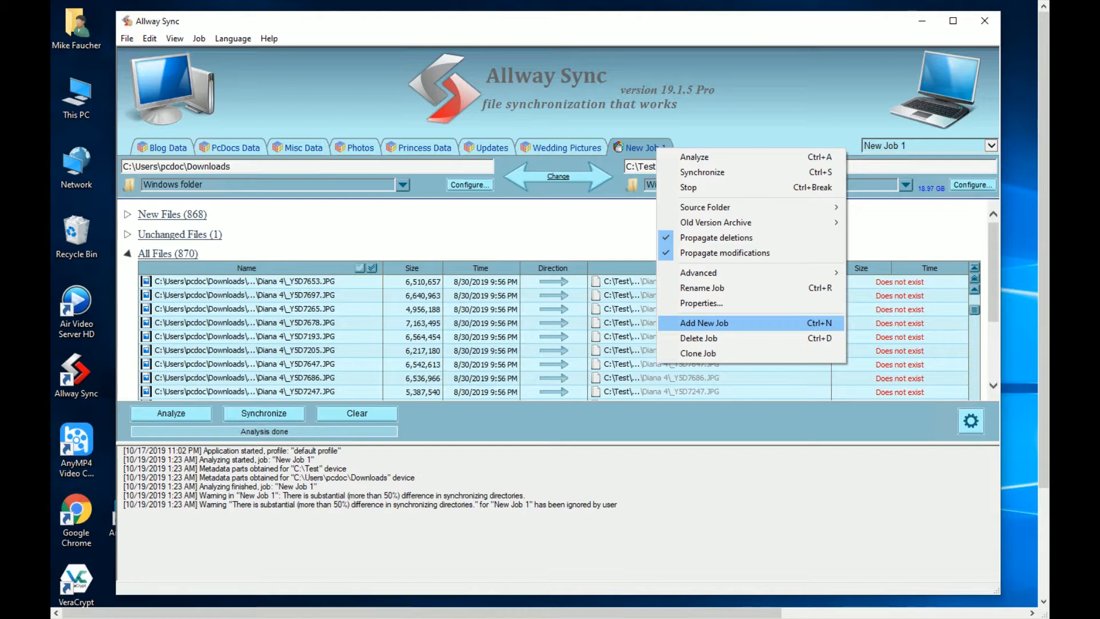
key(Return)
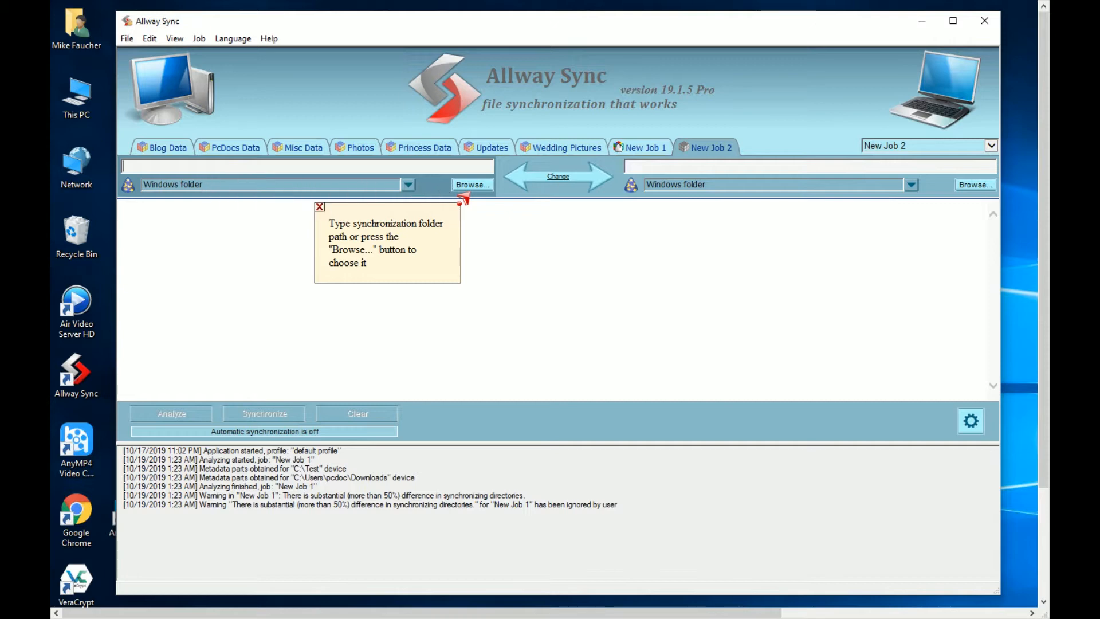
- Choose C:\Intel as the new job's first synchronization folder
click(471, 185)
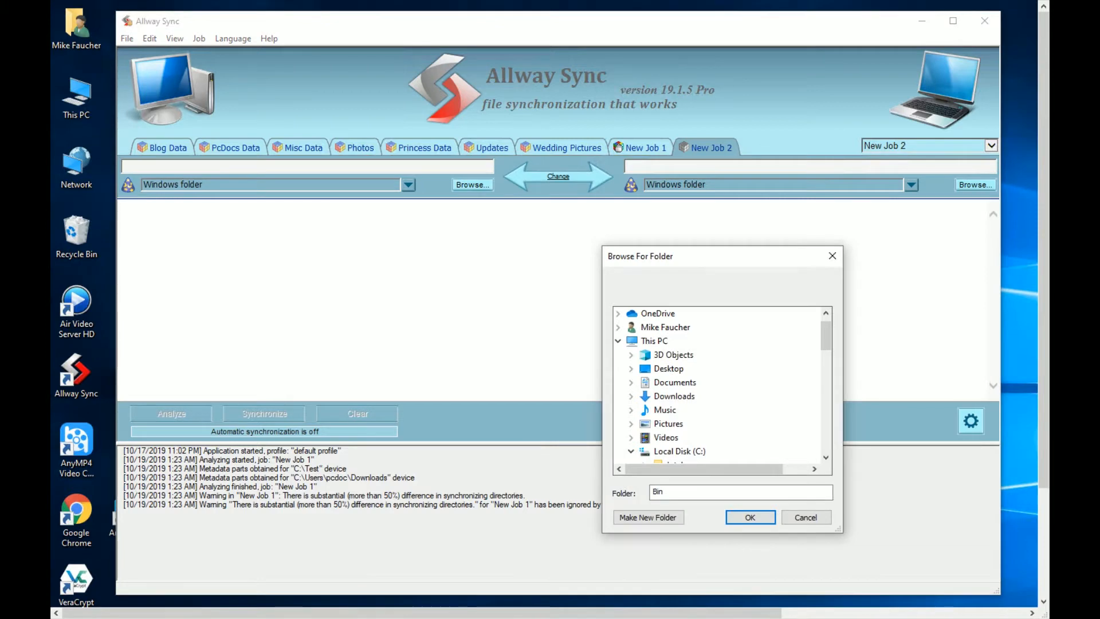
scroll(651, 411, down, 3)
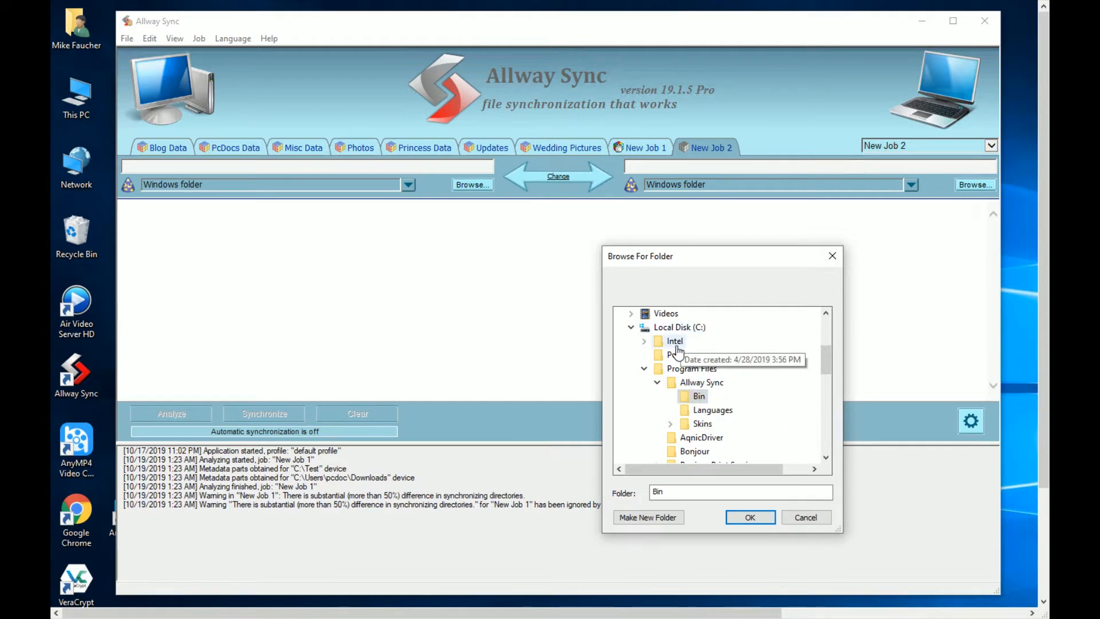
double_click(675, 342)
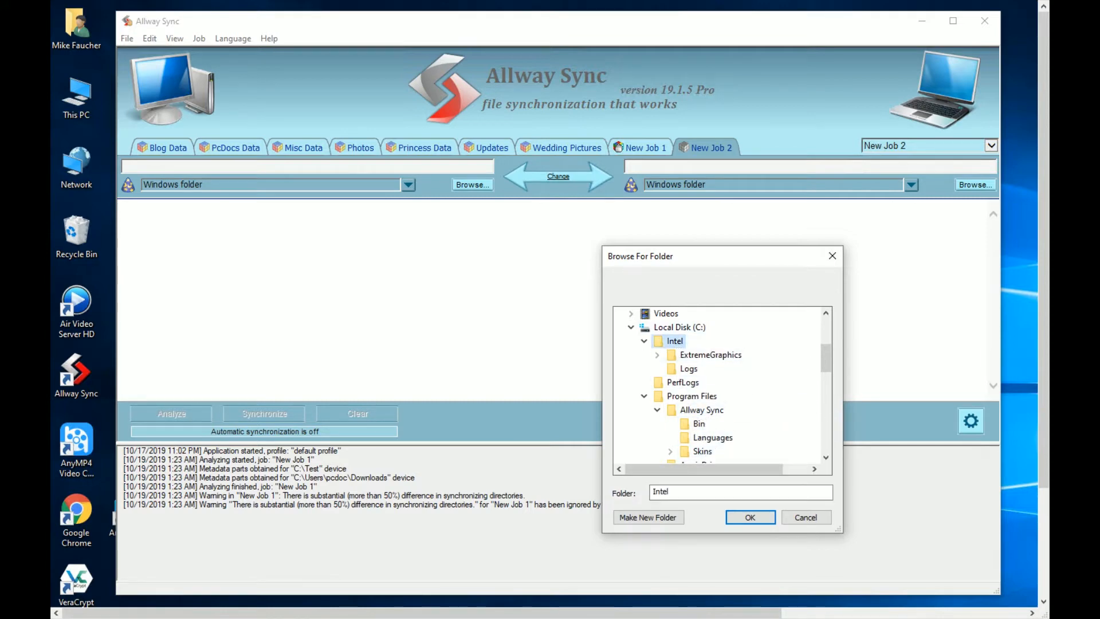
key(Return)
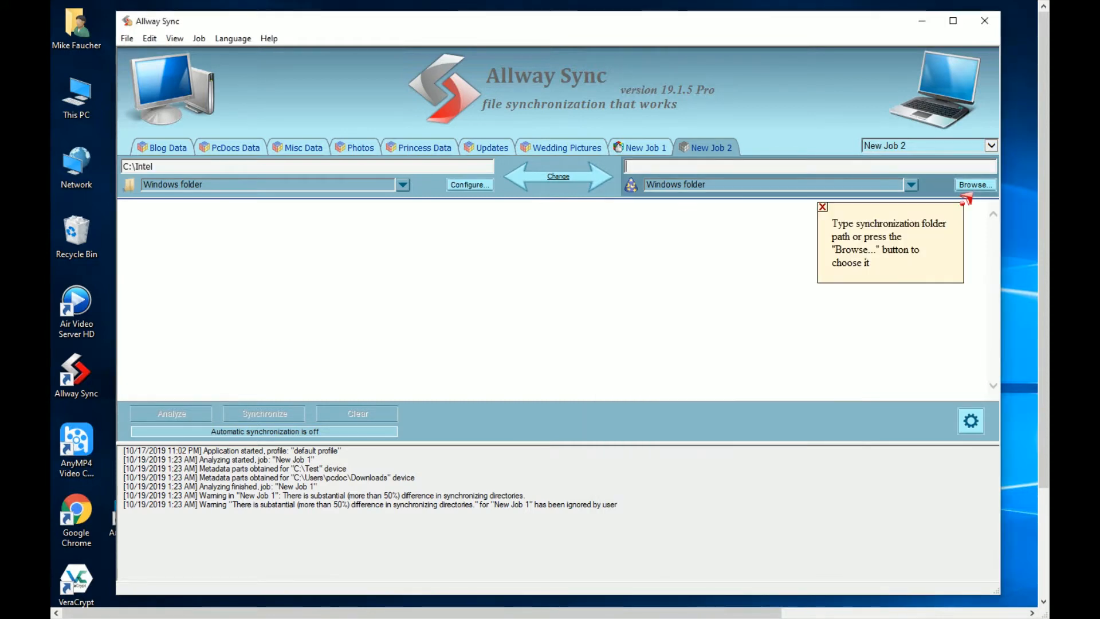
- Choose C:\Test as the new job's second synchronization folder
click(975, 184)
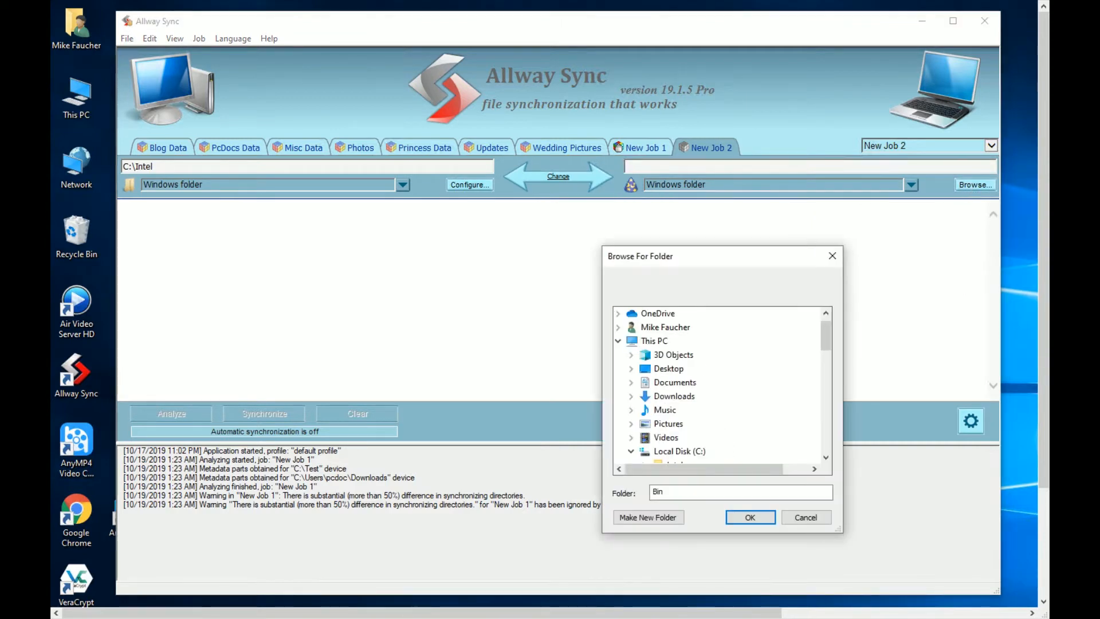
scroll(748, 380, down, 10)
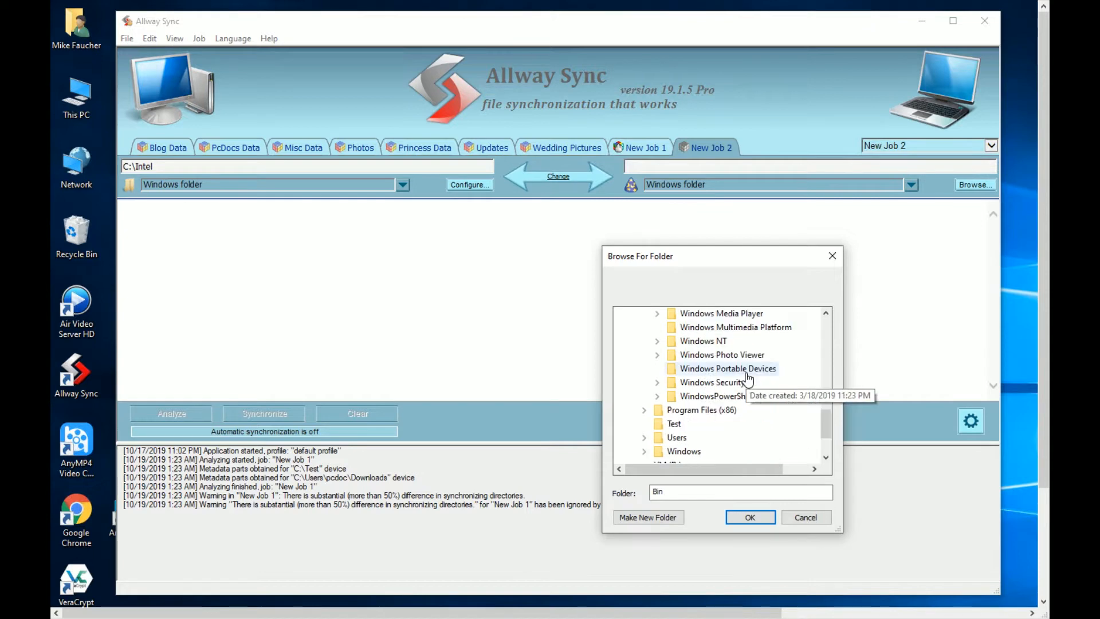
scroll(748, 379, down, 1)
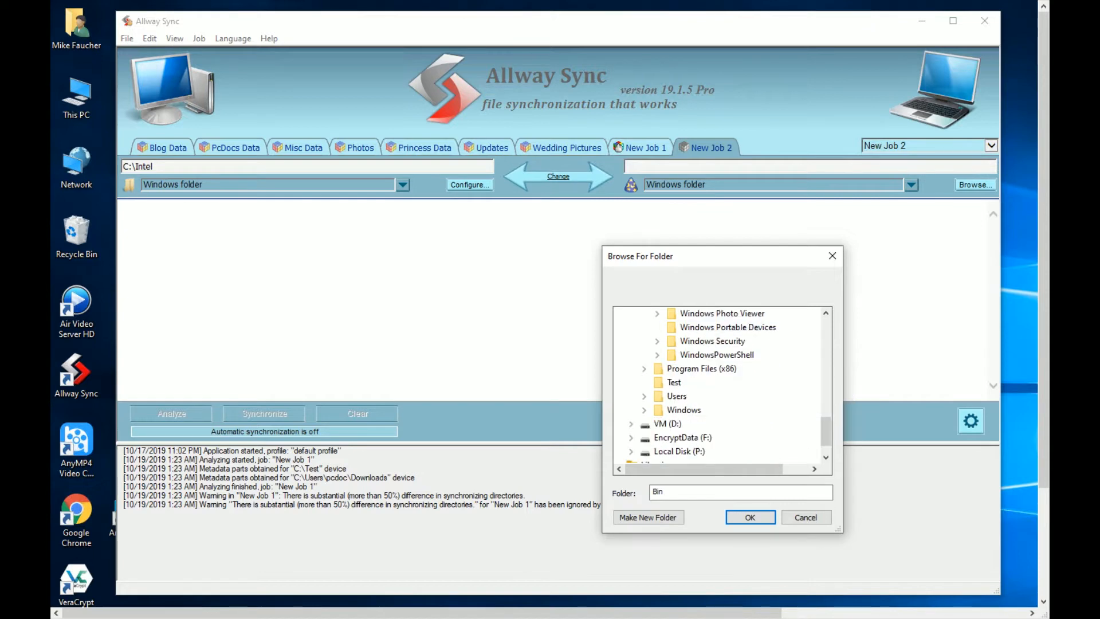
click(671, 382)
key(Return)
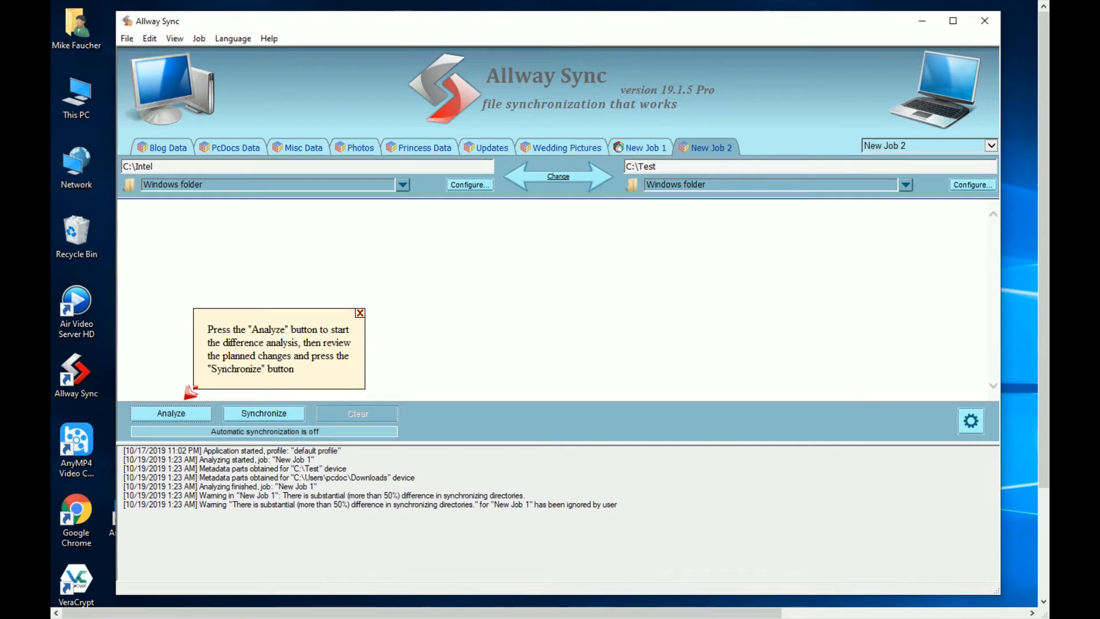
- Try synchronizing one-way from C:\Test to C:\Intel and from C:\Intel to C:\Test, and return the direction to two-way
click(558, 182)
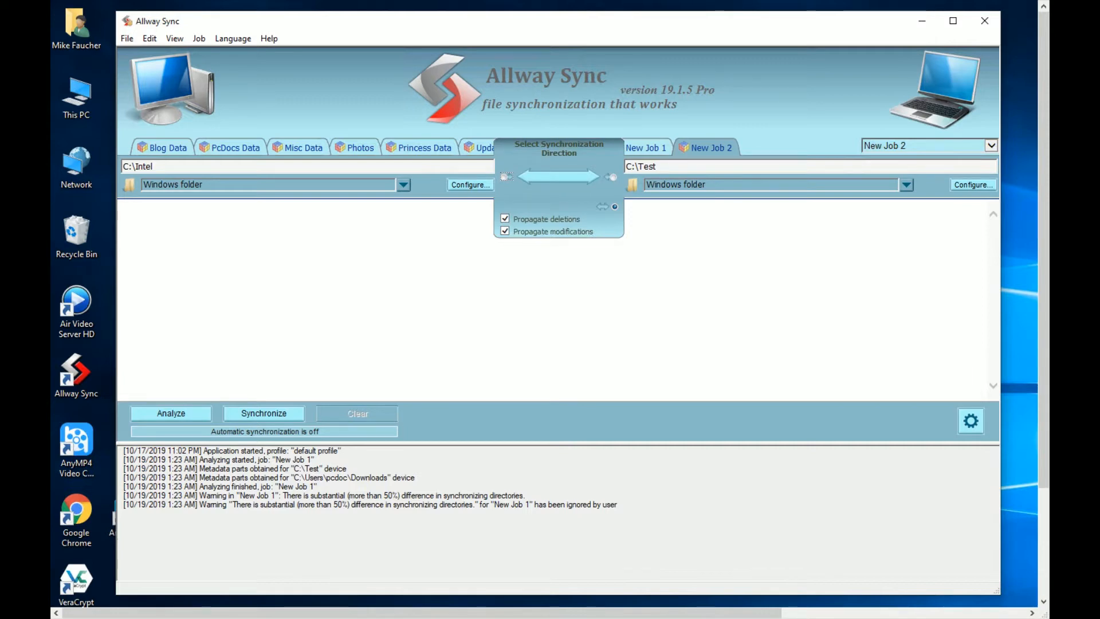
click(612, 177)
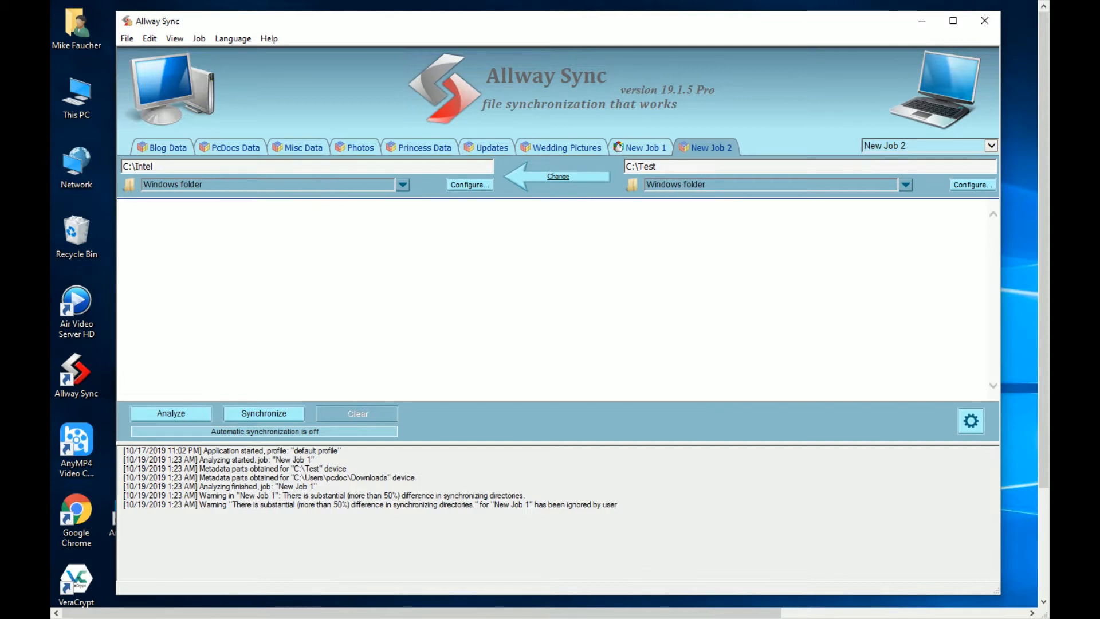
click(559, 182)
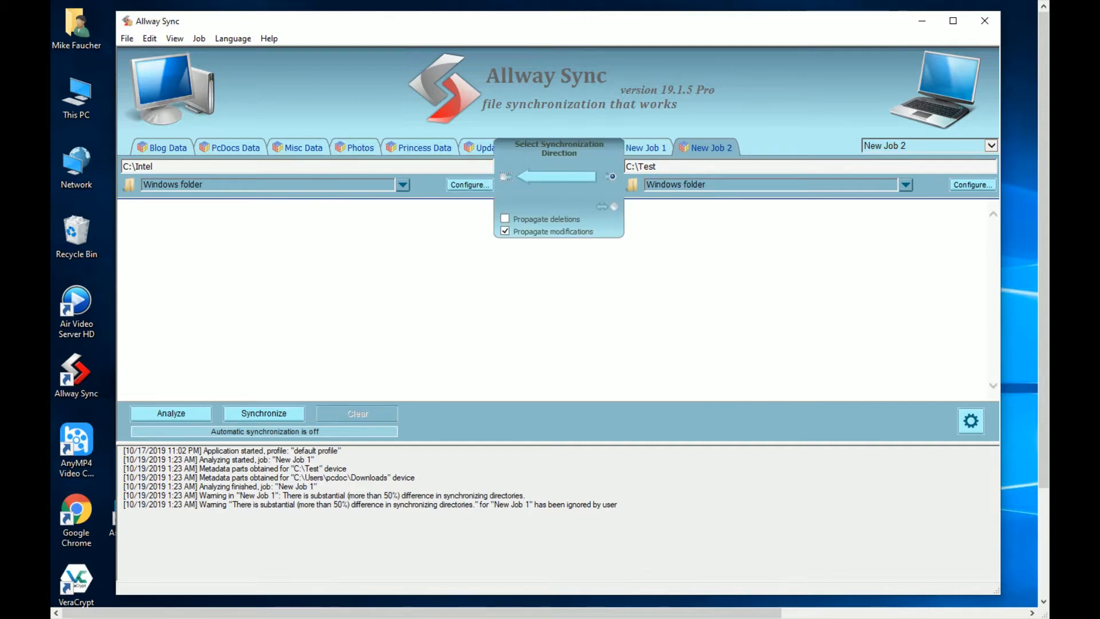
click(507, 179)
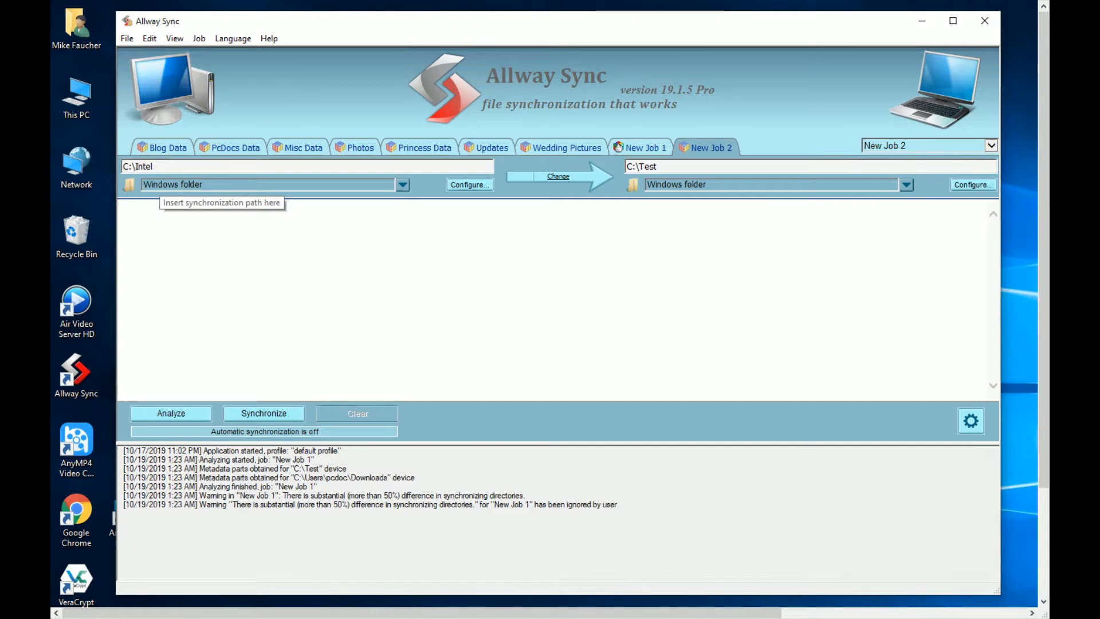
click(581, 176)
click(617, 216)
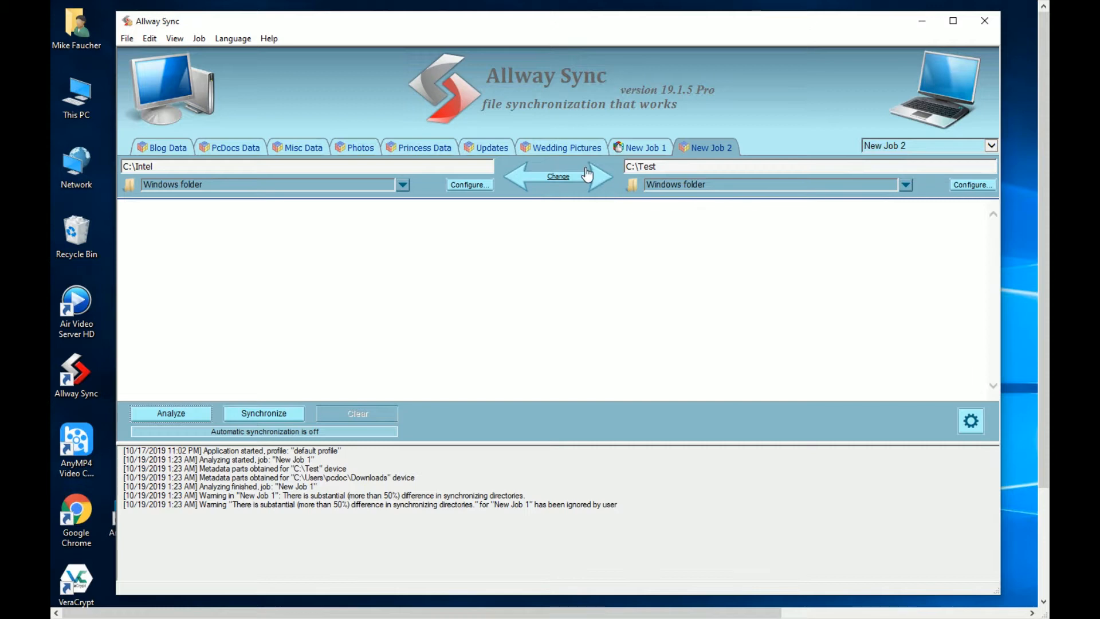
click(573, 184)
click(558, 185)
click(555, 177)
- Analyze the differences between C:\Intel and C:\Test and ignore the warning about substantial directory differences
click(192, 416)
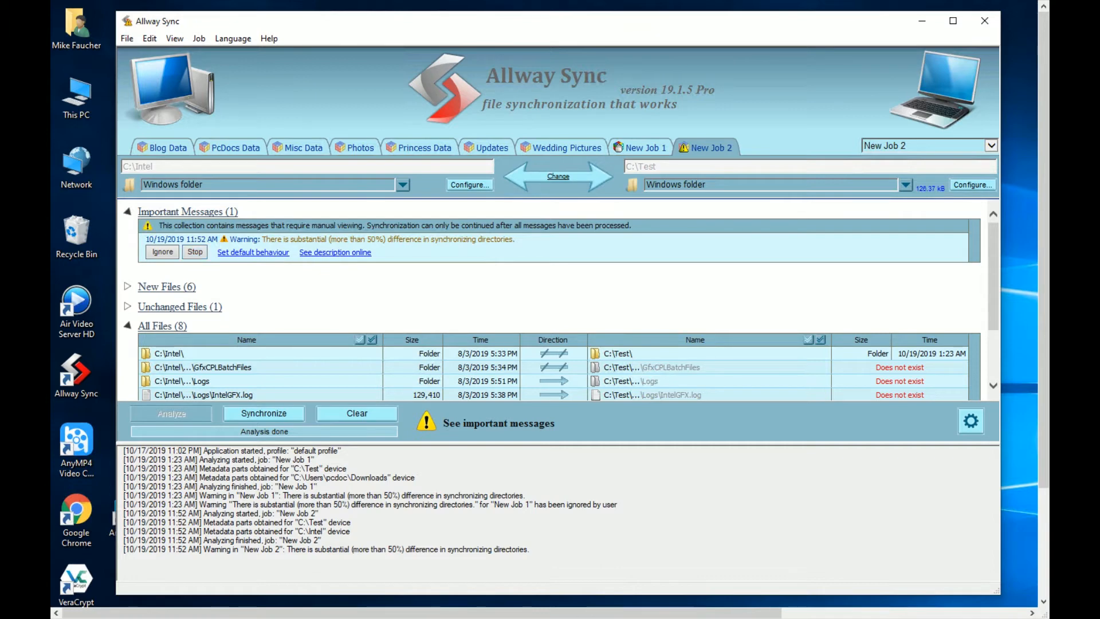
click(241, 253)
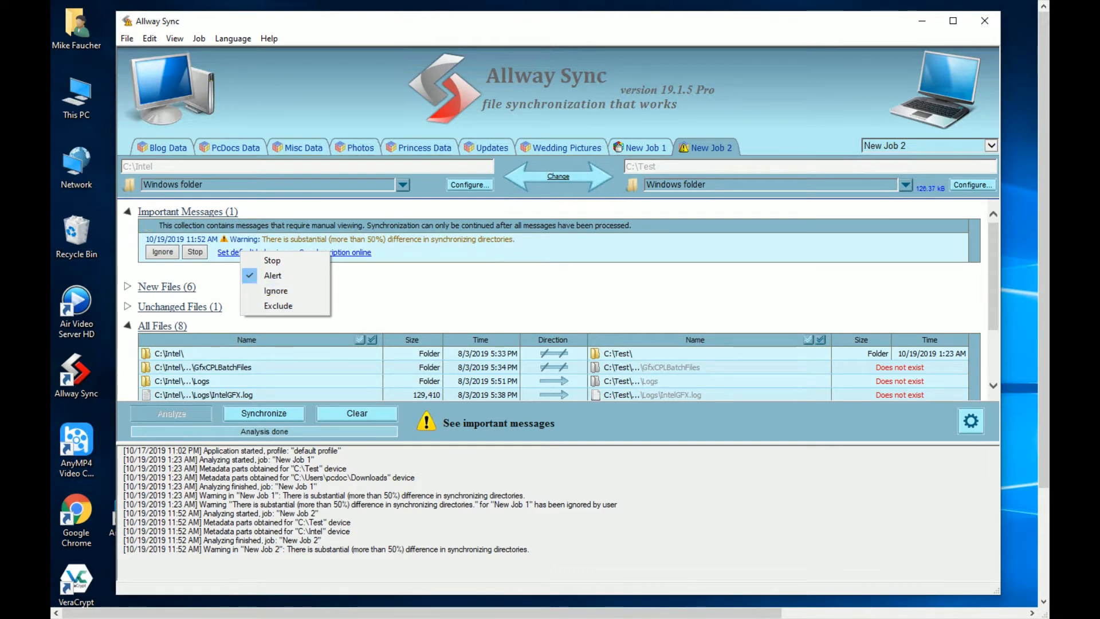
click(162, 252)
click(162, 252)
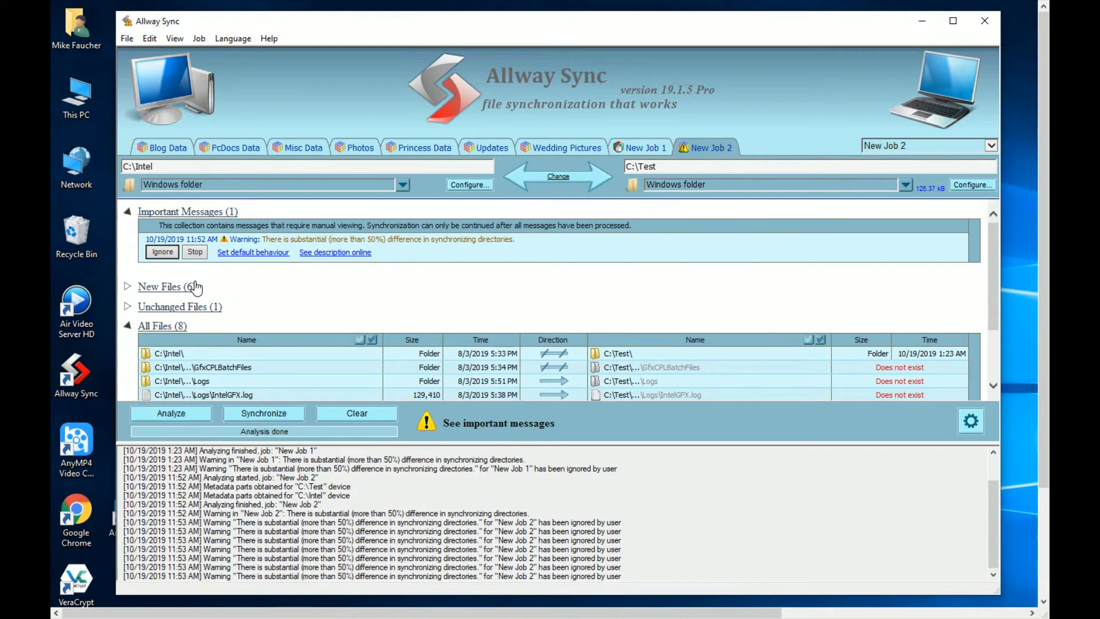
- Set the directory difference warning's default behaviour to Ignore and synchronize the job
click(235, 253)
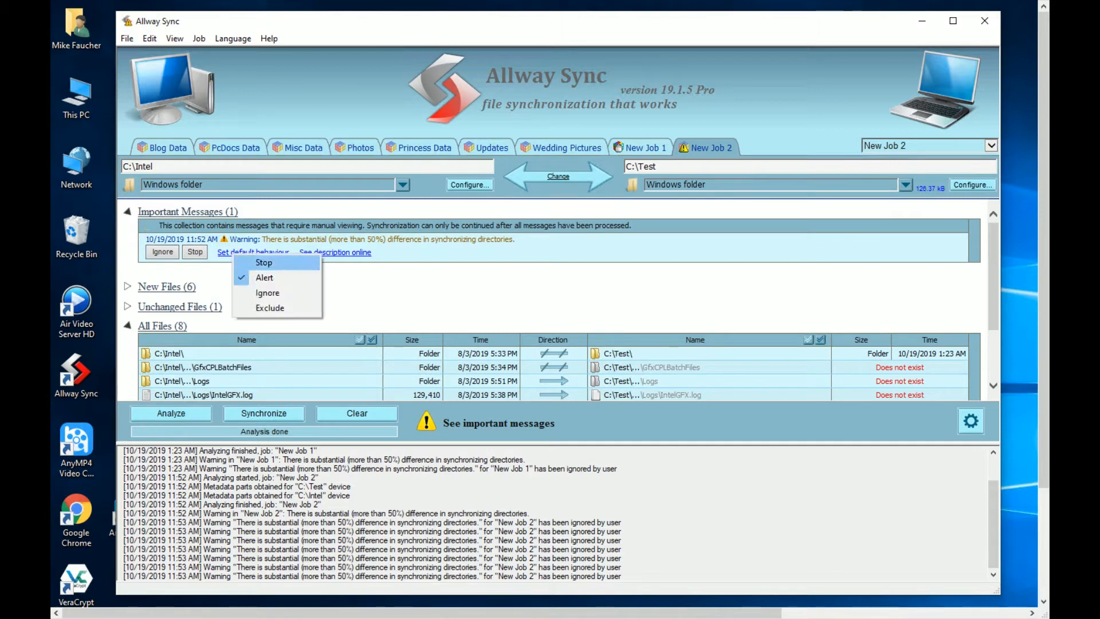
click(267, 293)
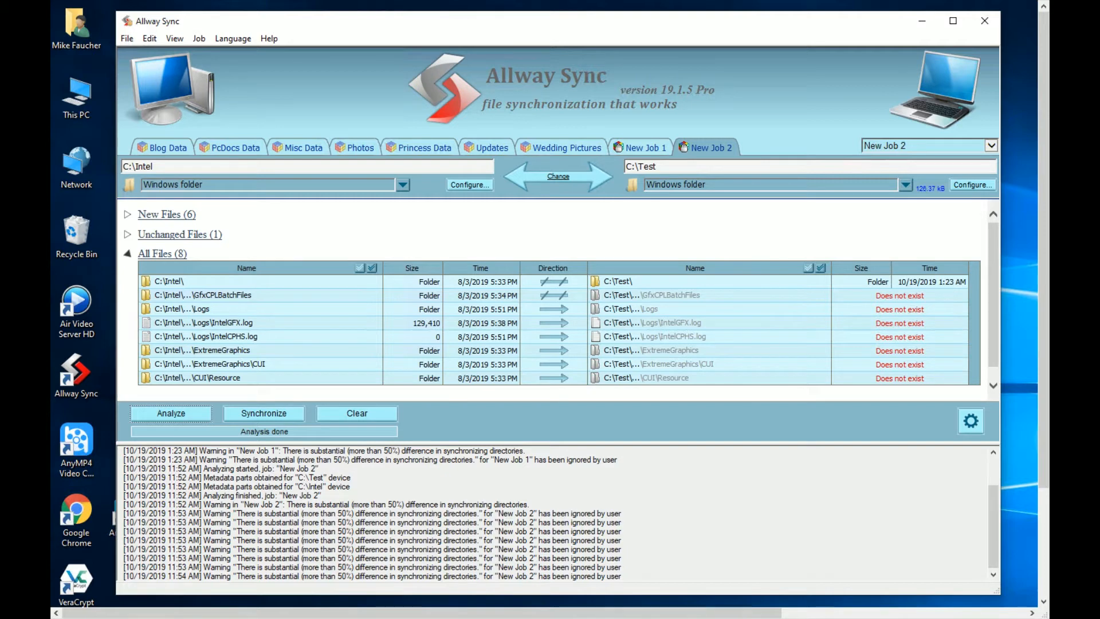
click(251, 423)
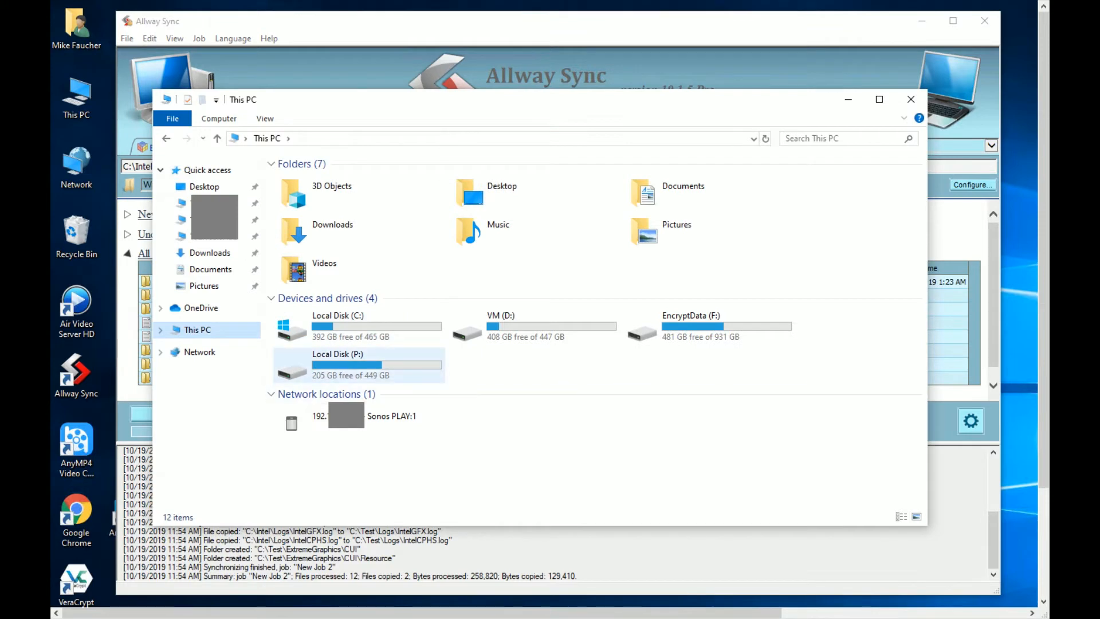
- In File Explorer, compare the folders inside C:\Intel with those in C:\Test, and close the window
double_click(344, 324)
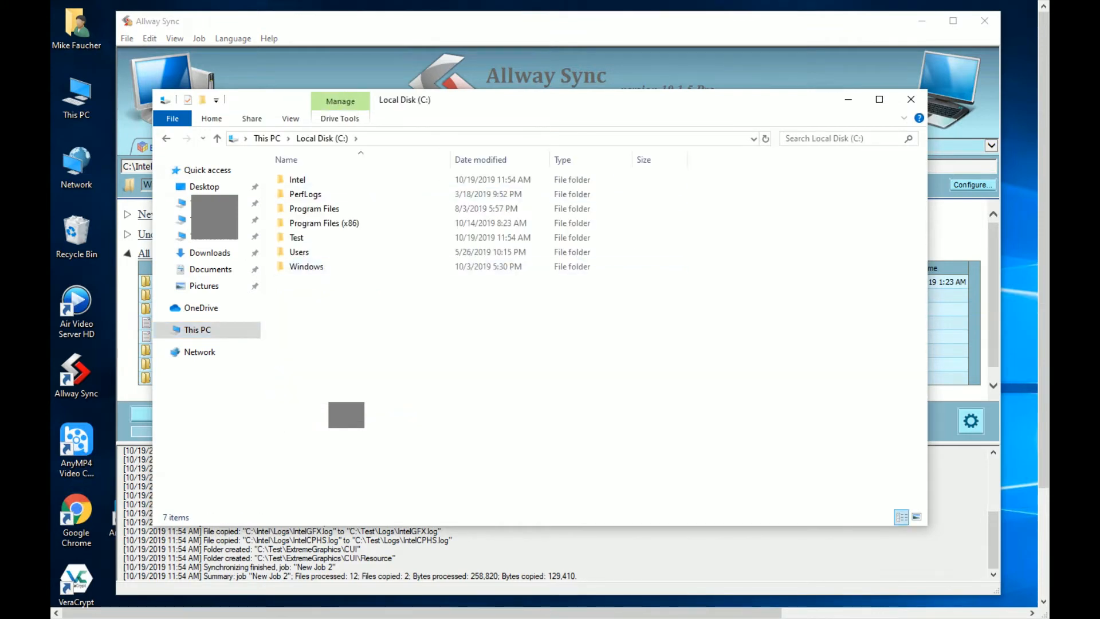
double_click(299, 180)
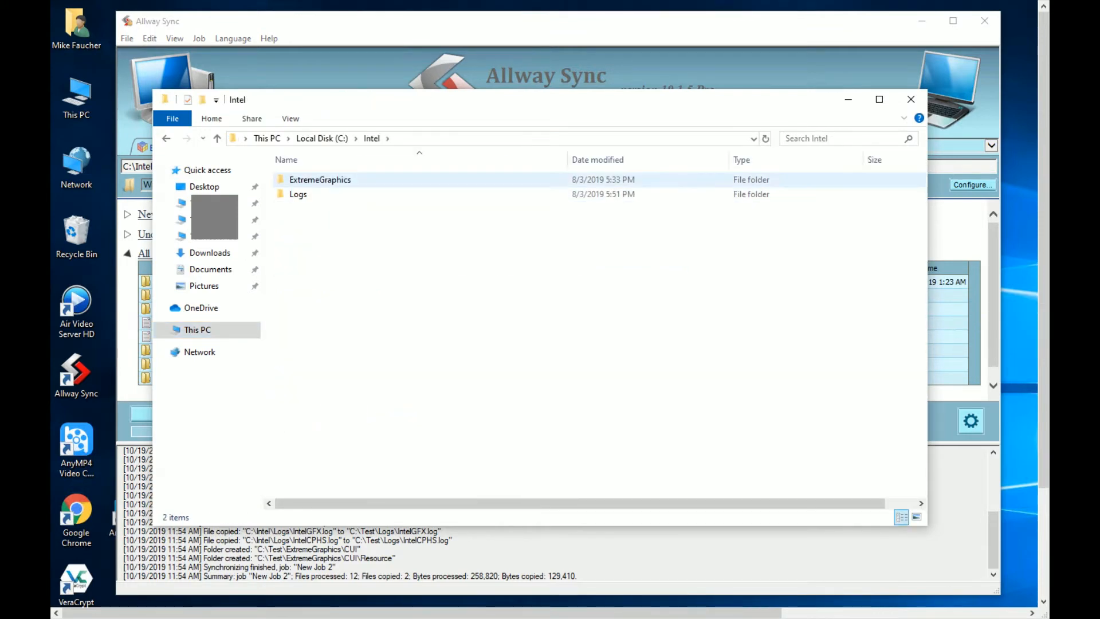
click(320, 180)
double_click(319, 180)
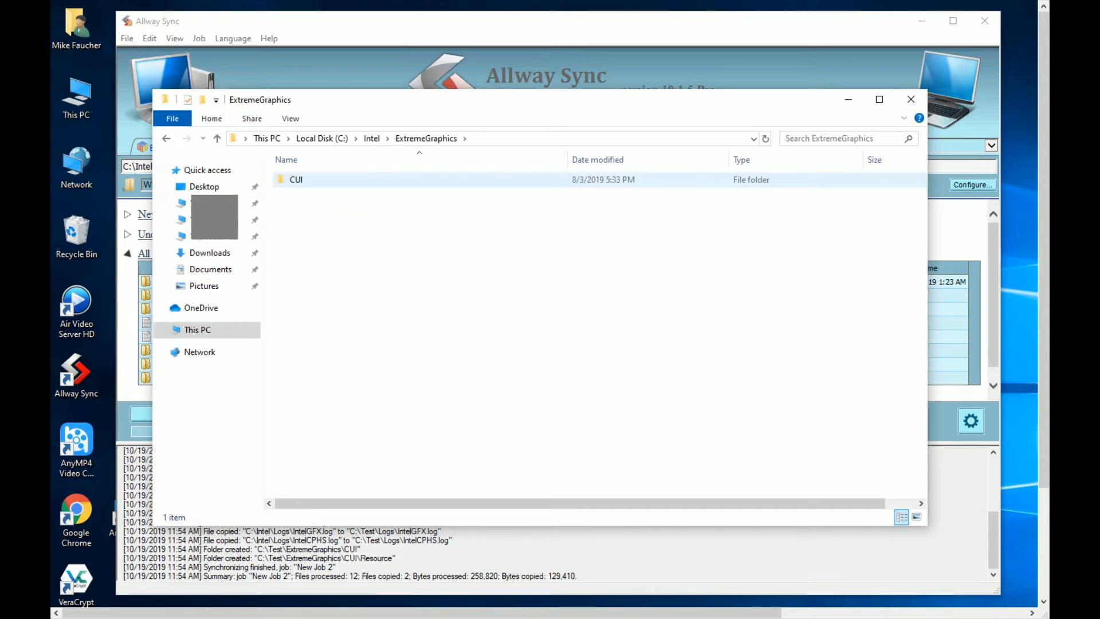
double_click(309, 180)
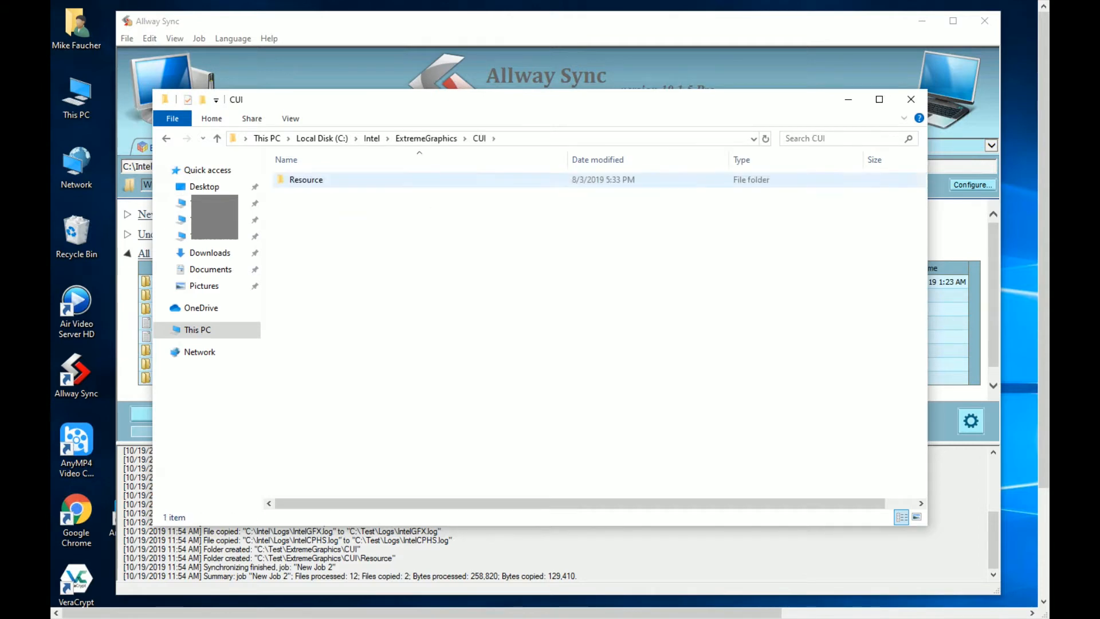
key(BackSpace)
key(BackSpace)
key(BackSpace)
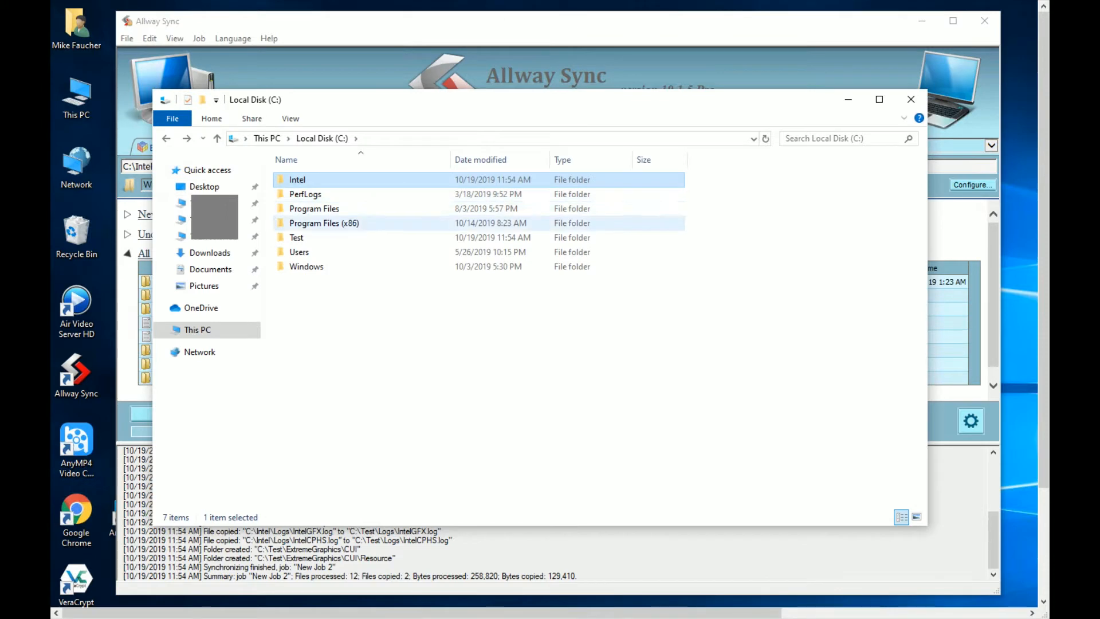
double_click(297, 237)
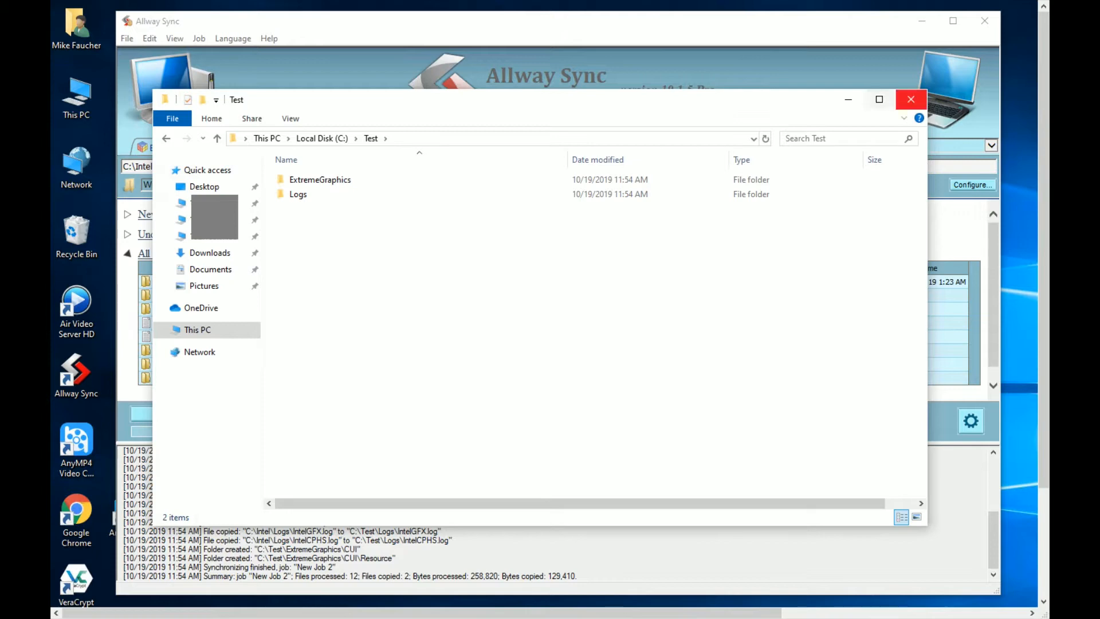
click(912, 99)
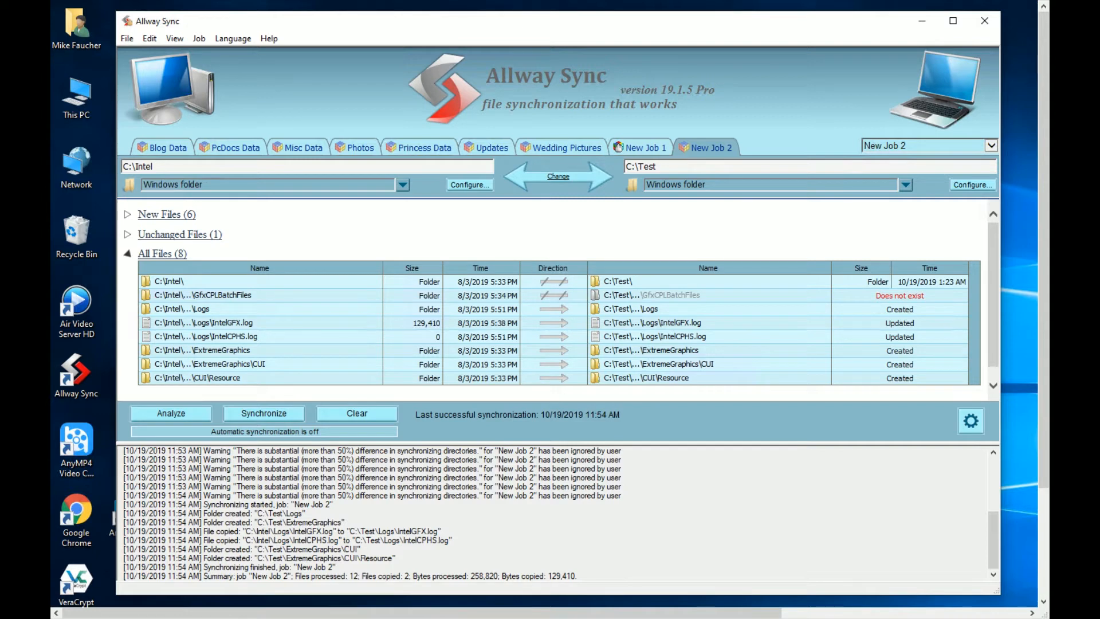
- Rename the New Job 2 synchronization job as Test
right_click(721, 148)
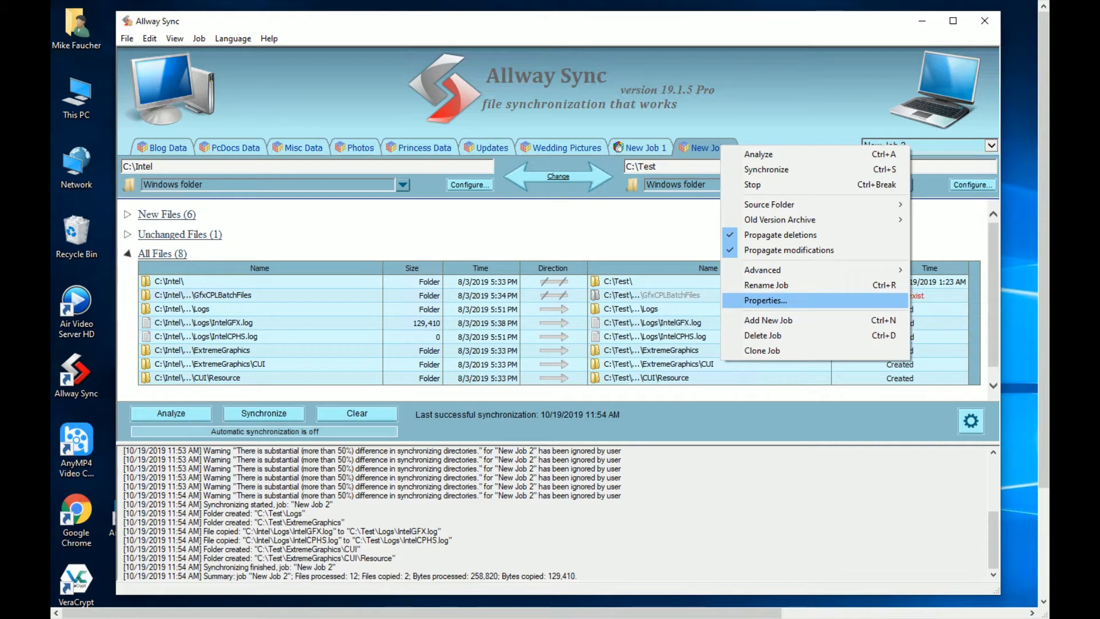
click(766, 285)
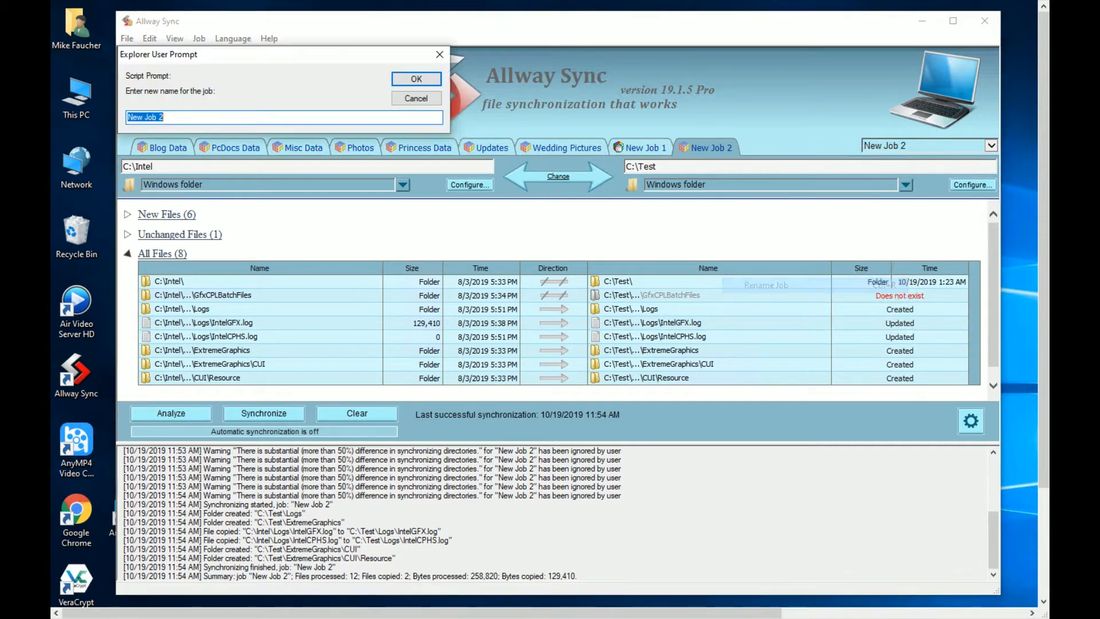
text(Test)
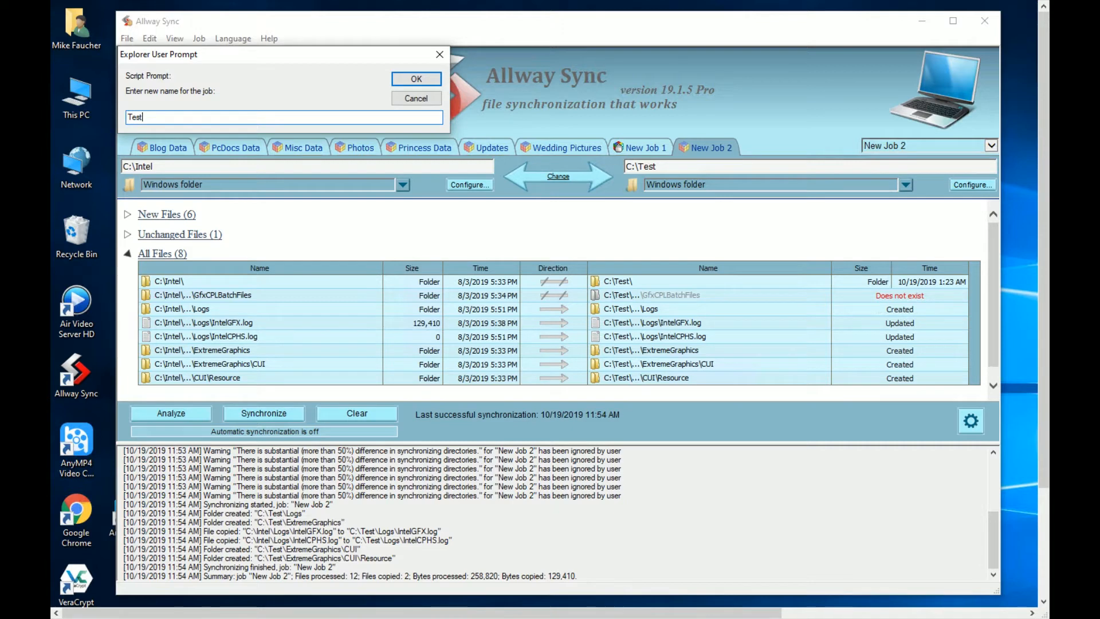
key(Return)
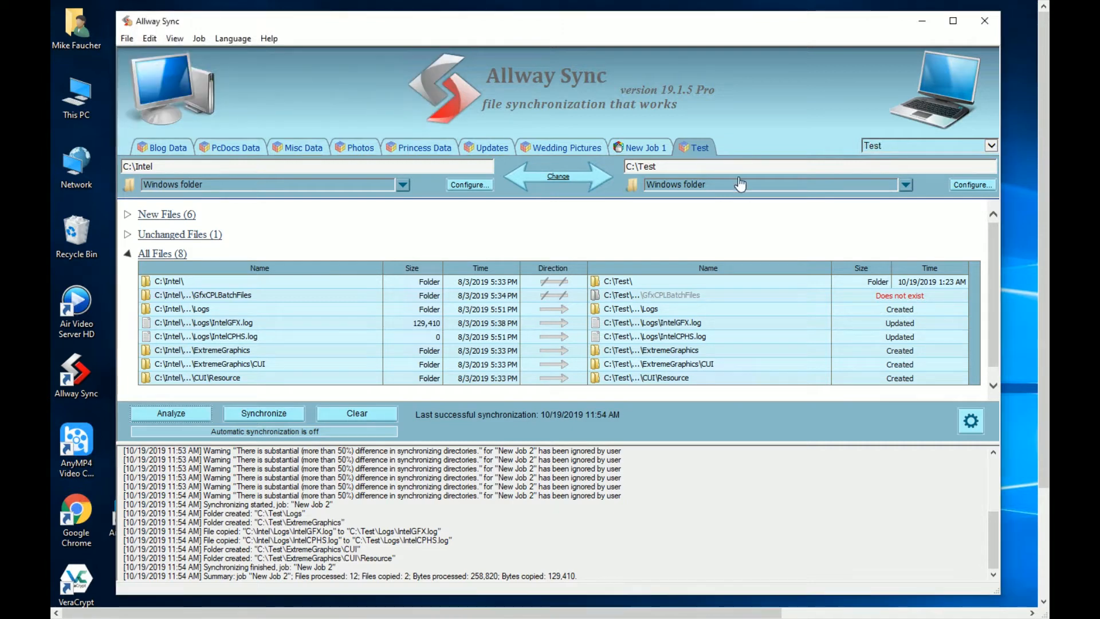
- Open the Test job's properties and examine its synchronization rules and automatic synchronization conditions
right_click(692, 150)
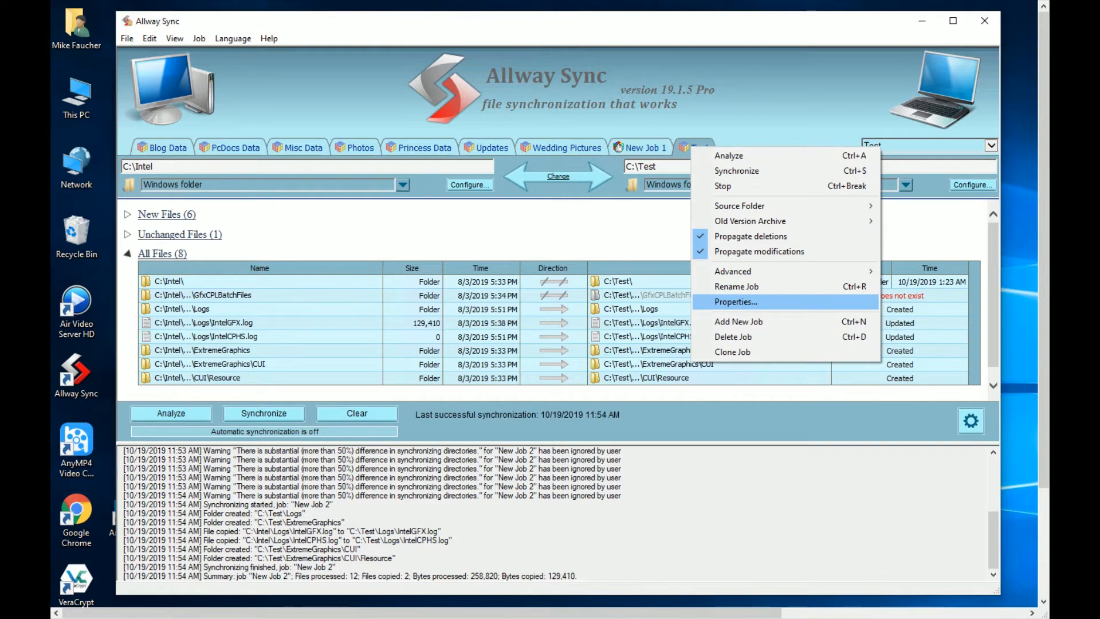
click(736, 301)
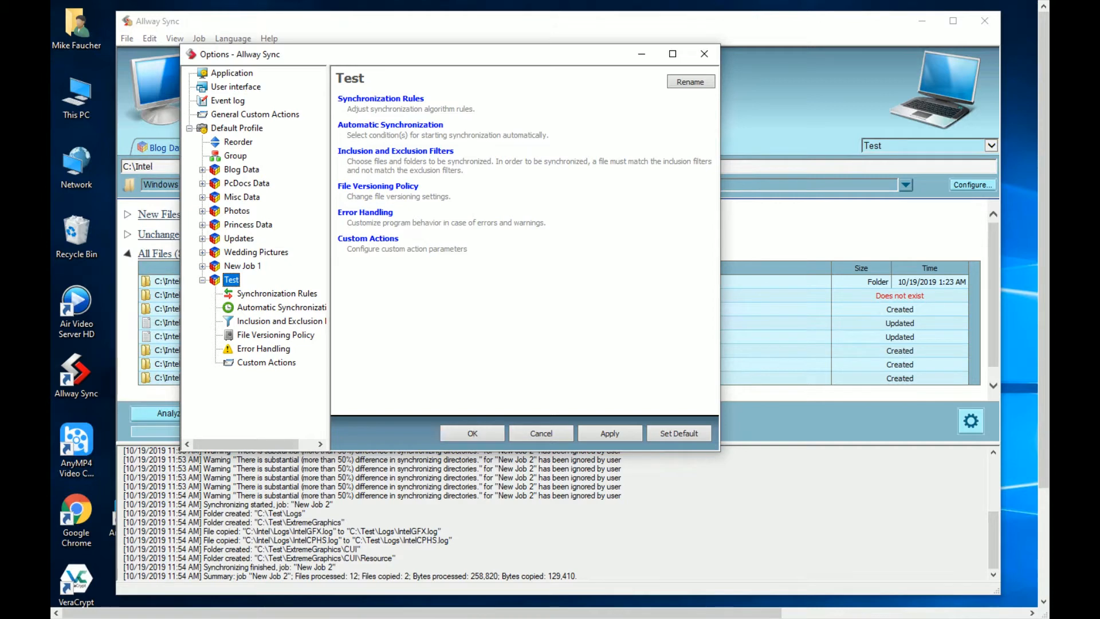
drag(424, 55, 478, 93)
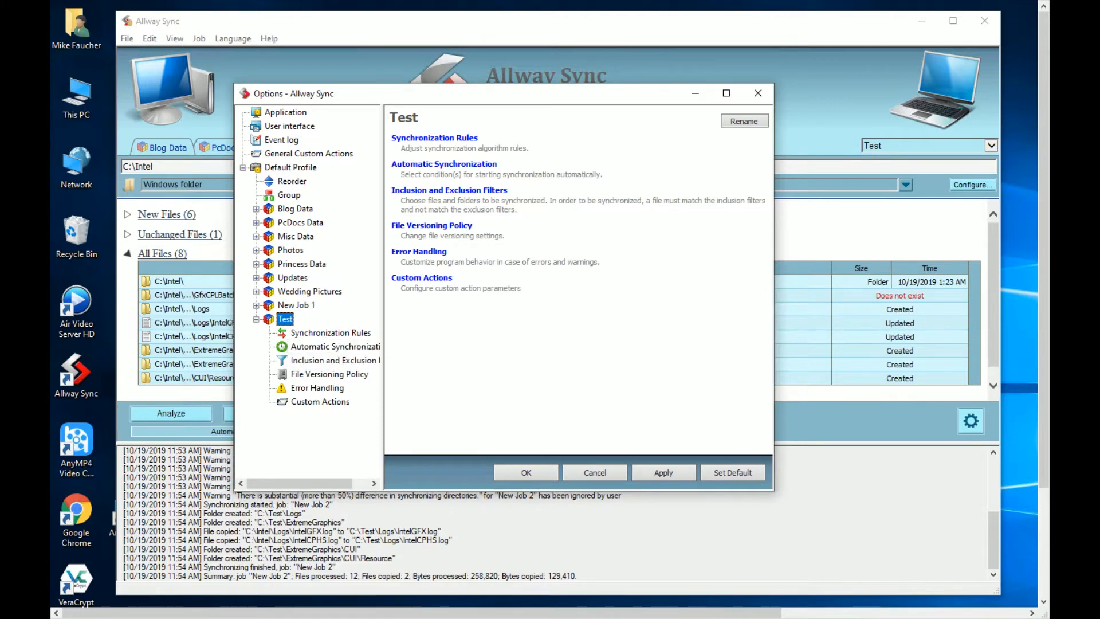
click(331, 333)
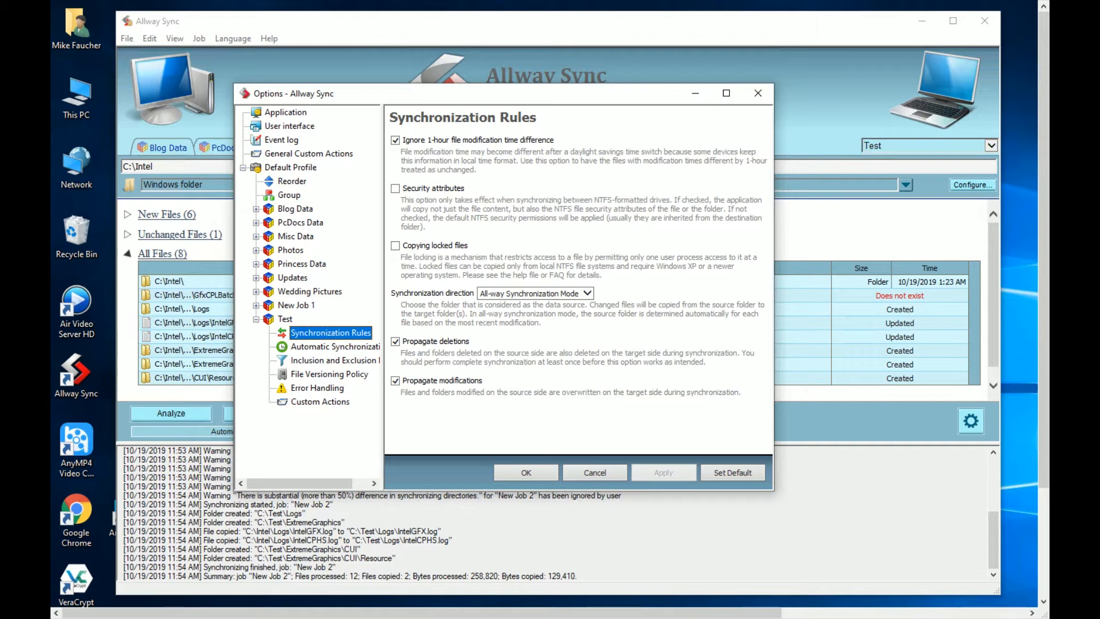
click(335, 346)
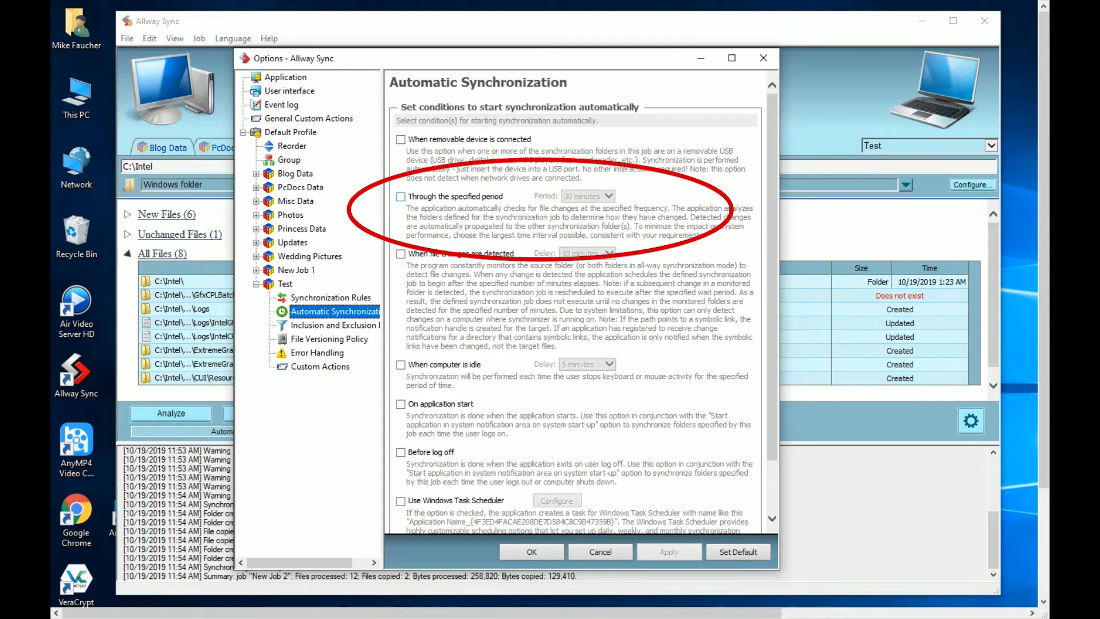
- Try automatic synchronization through the specified period of 30 minutes for the Test job, and turn the condition off again
click(401, 196)
click(610, 196)
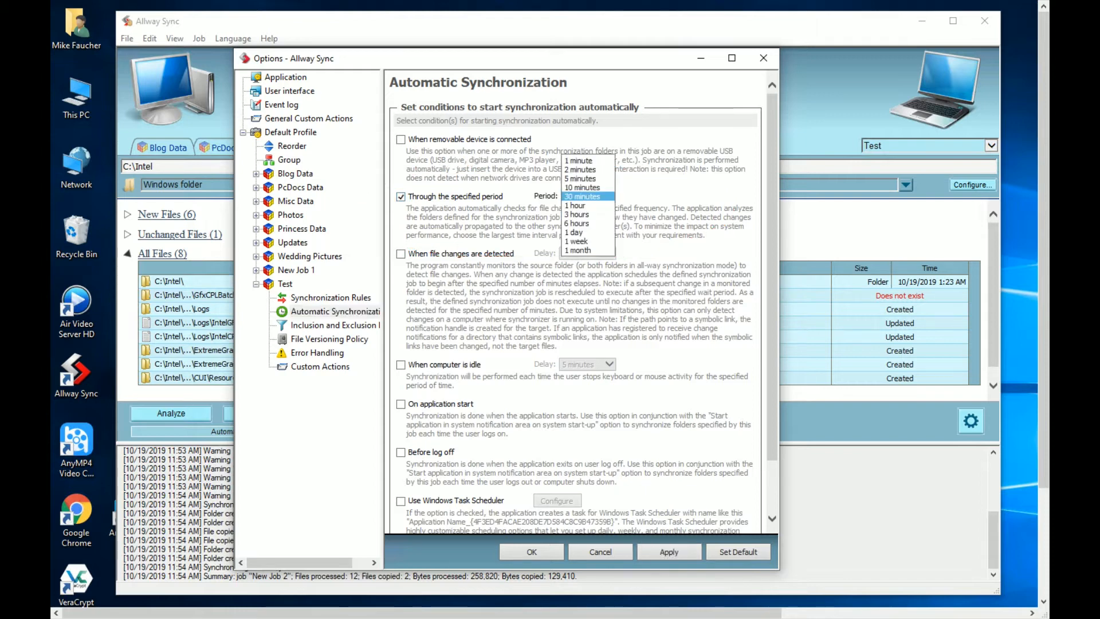
click(589, 197)
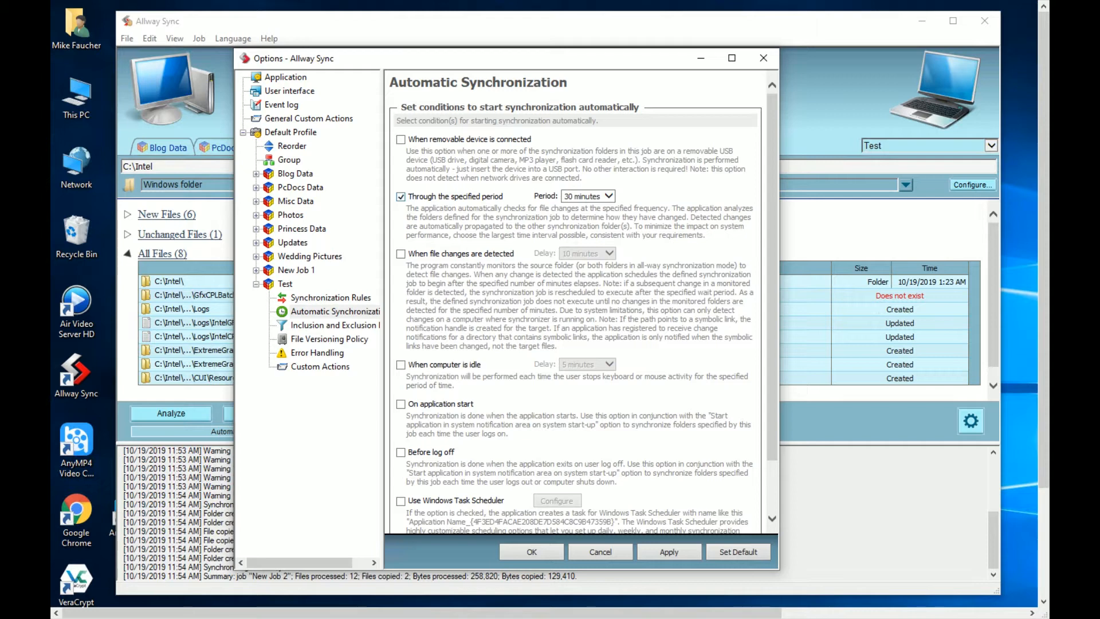
click(401, 197)
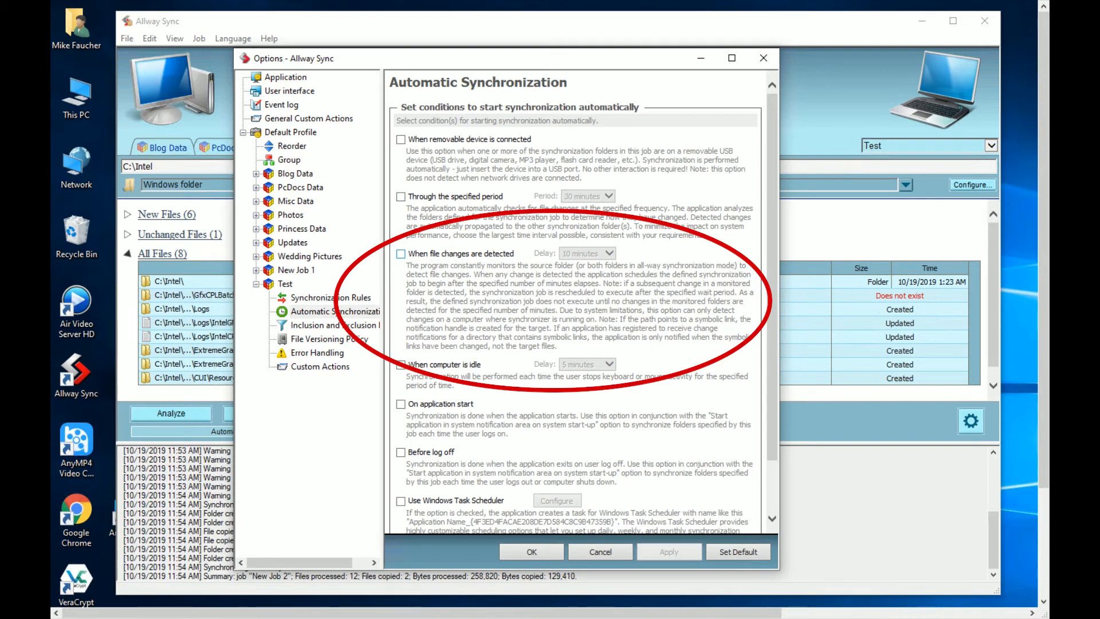
- Try the condition for synchronizing when file changes are detected, inspect its delay choices, and turn it off again
click(401, 254)
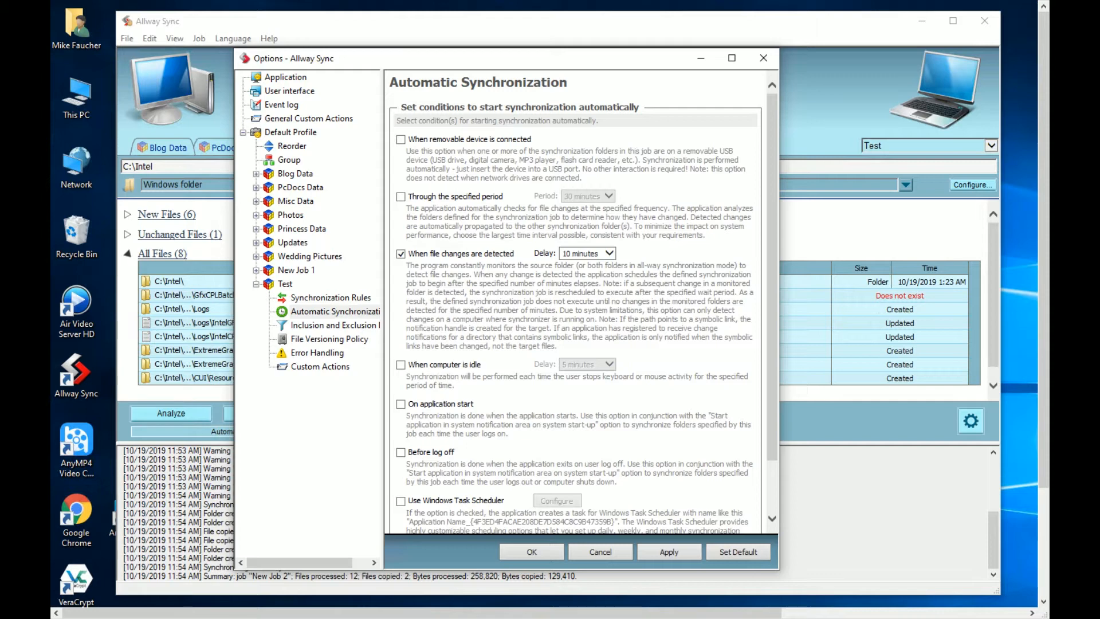
click(610, 253)
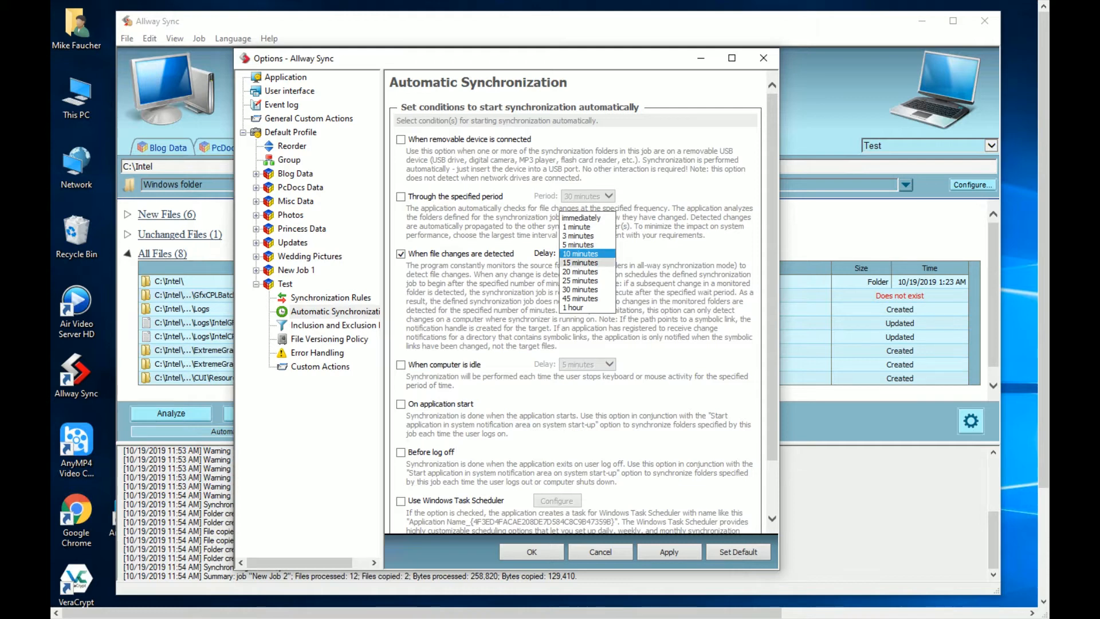
click(401, 254)
- Try scheduling the Test job with Windows Task Scheduler, remove its scheduled task, and close the job's properties
scroll(576, 300, down, 2)
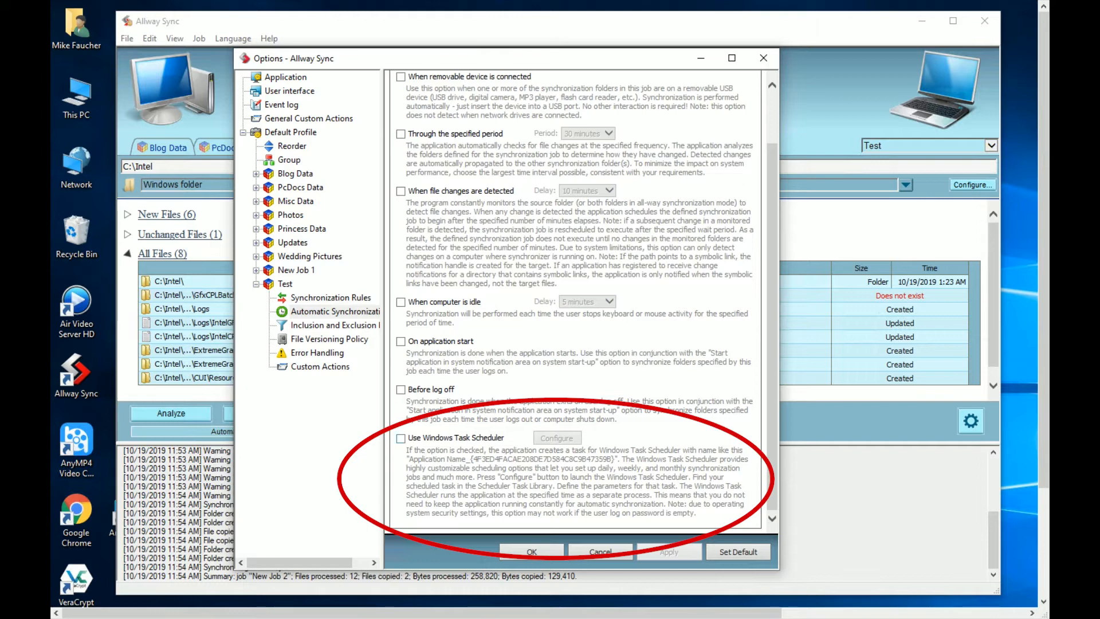
drag(401, 439, 400, 437)
click(401, 439)
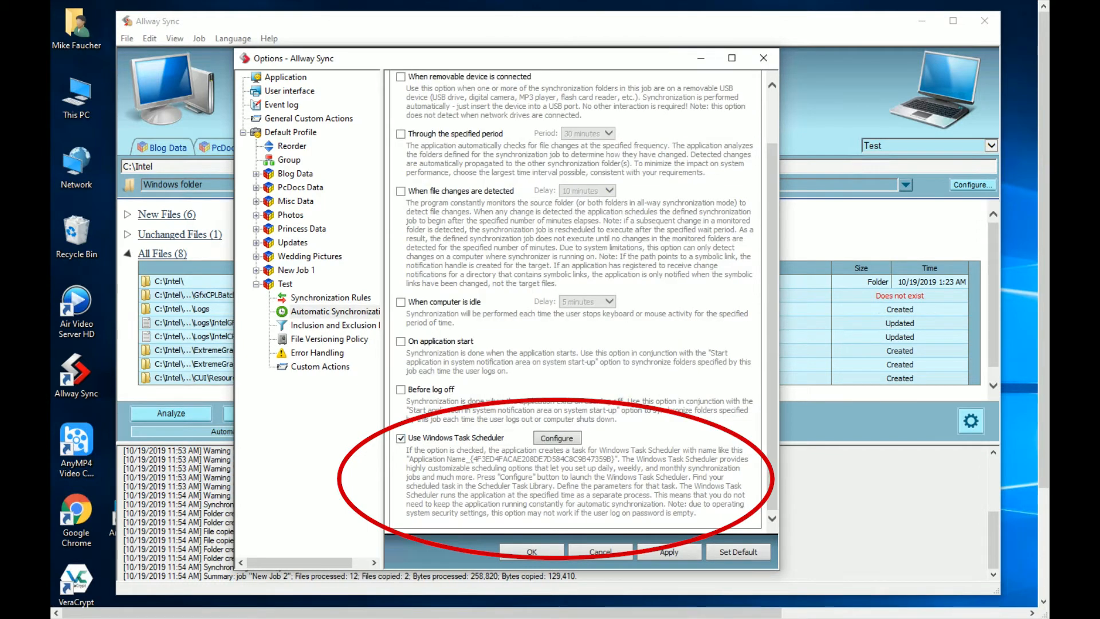
click(572, 441)
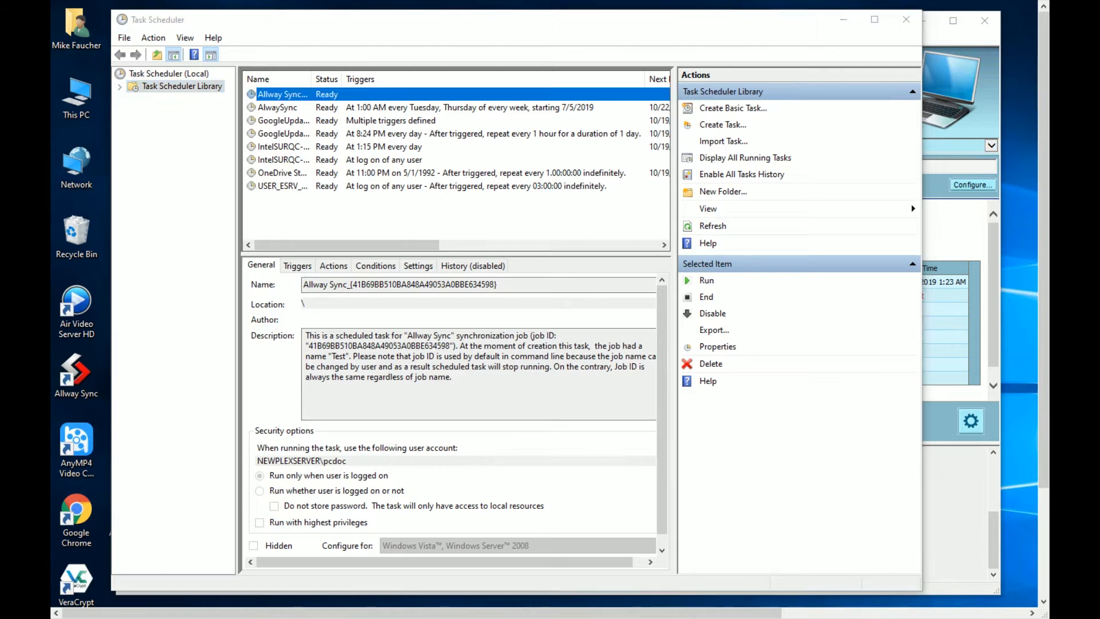
key(Delete)
key(y)
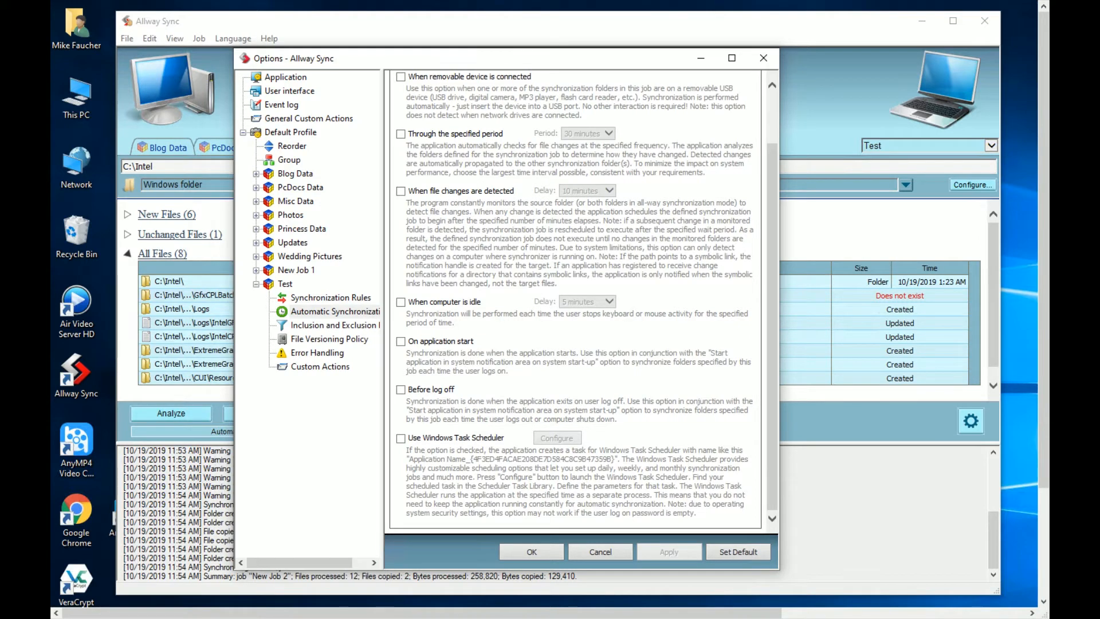
key(Escape)
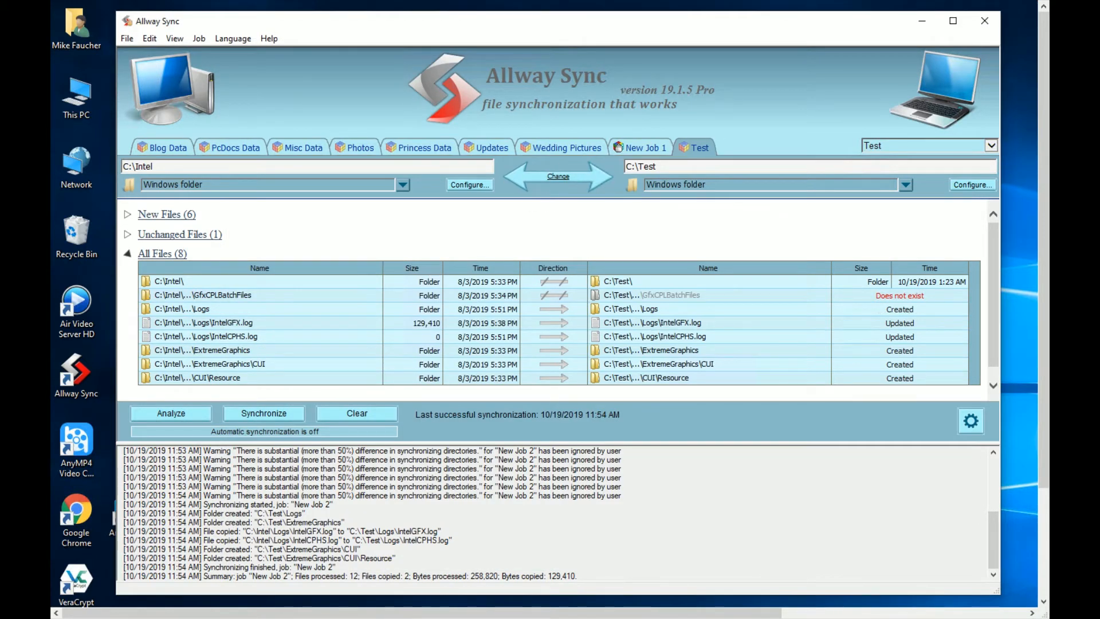
- Review the Test job's synchronization rules, close the properties, and look over the job's commands, including Clone Job
right_click(690, 148)
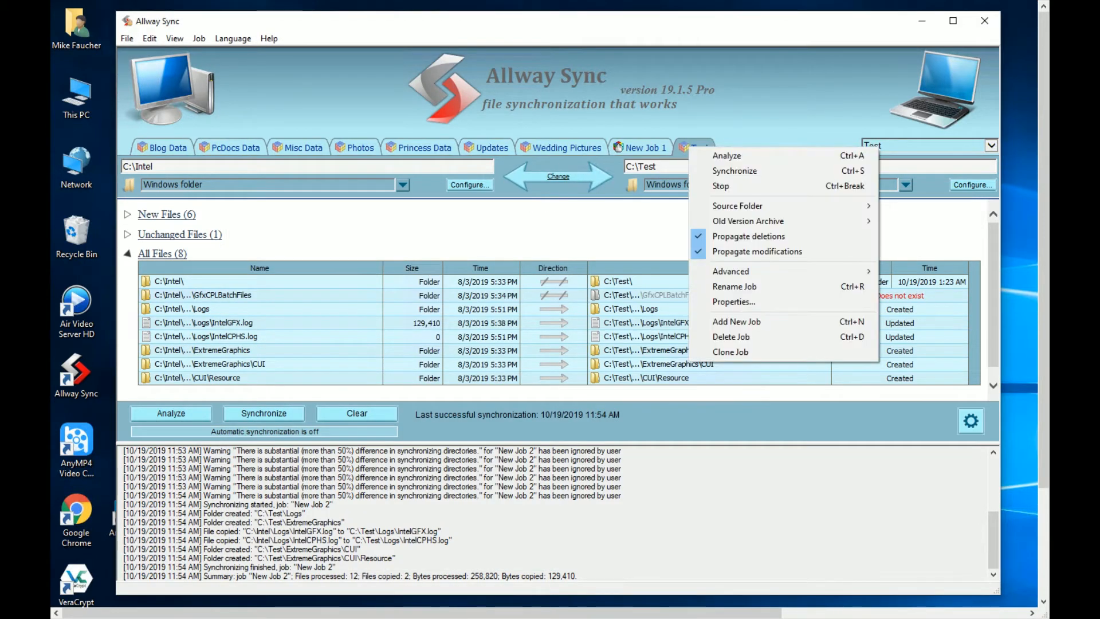
click(734, 301)
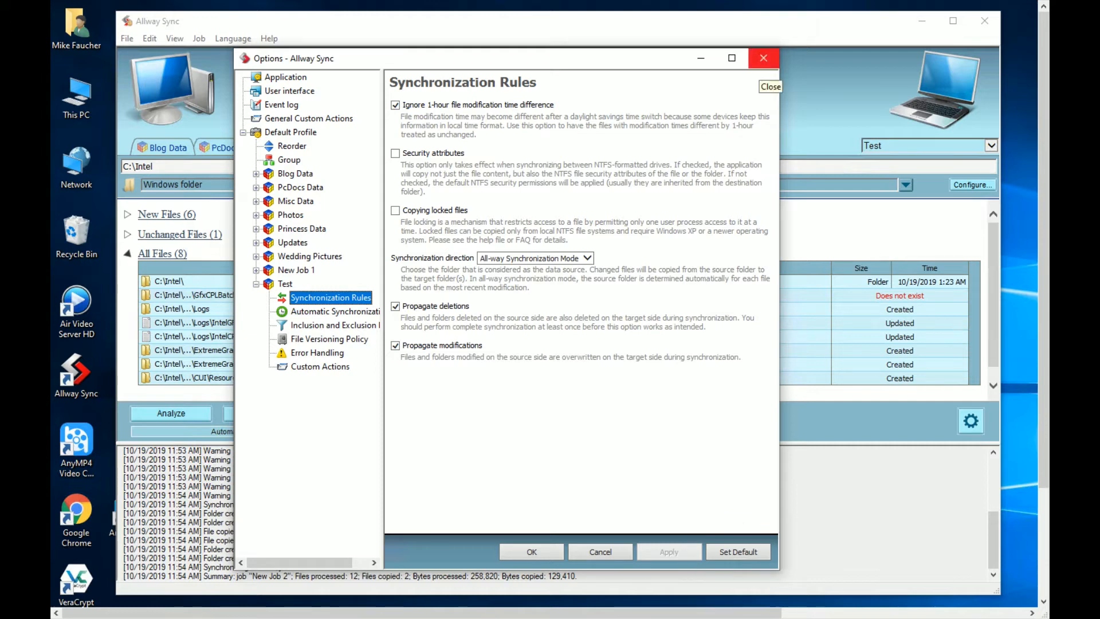
click(763, 58)
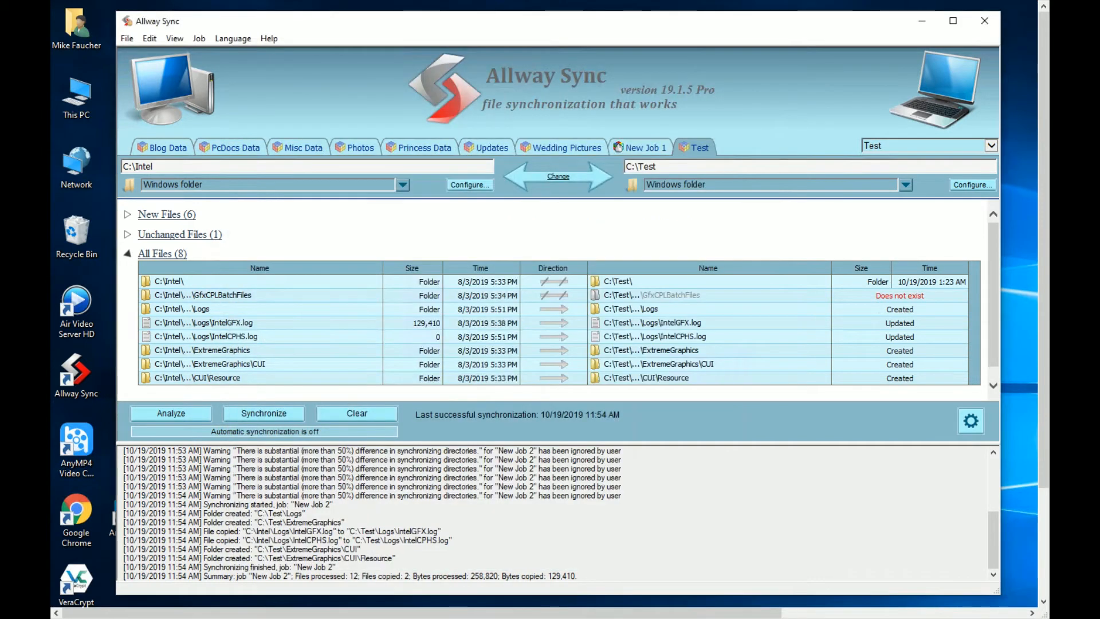
right_click(682, 149)
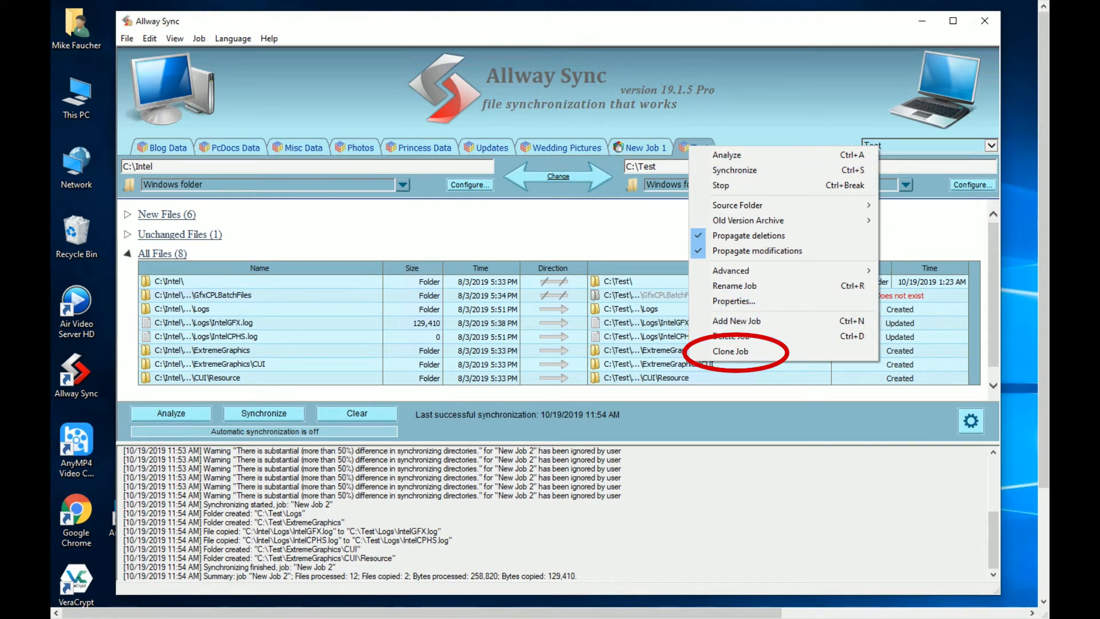
key(Escape)
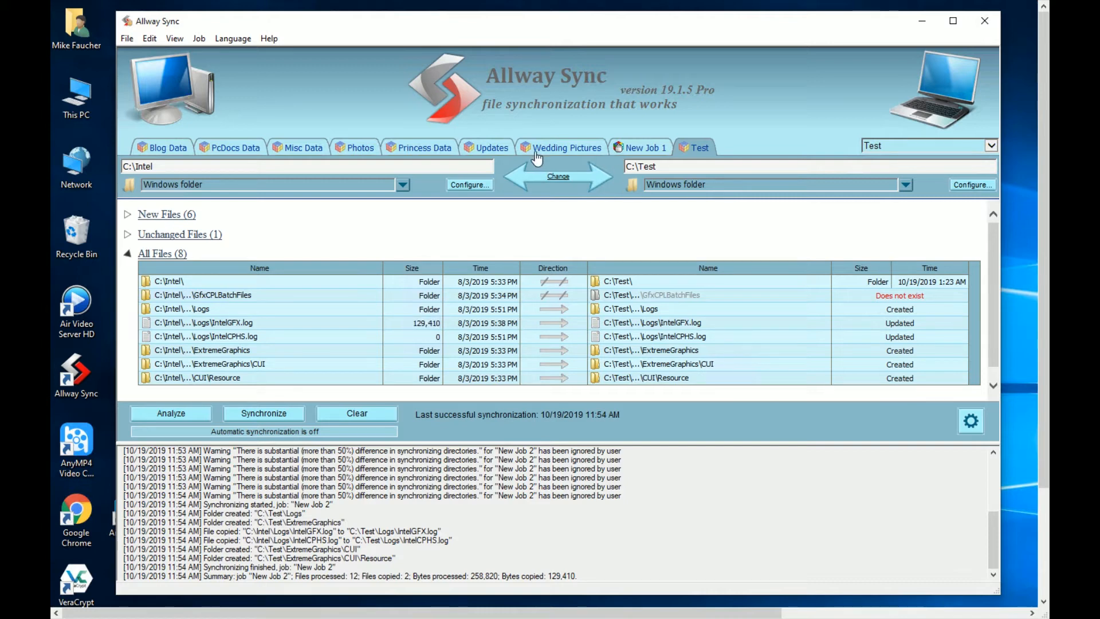
- View the Updates job's synchronized folders and the storage types available for a job's source location
click(499, 152)
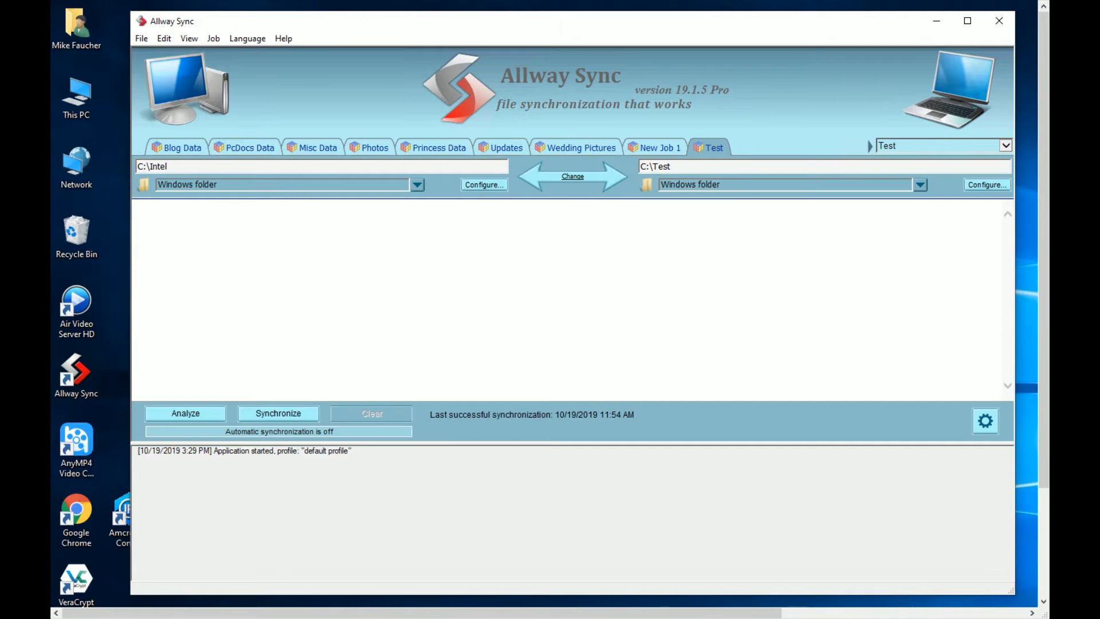
click(417, 184)
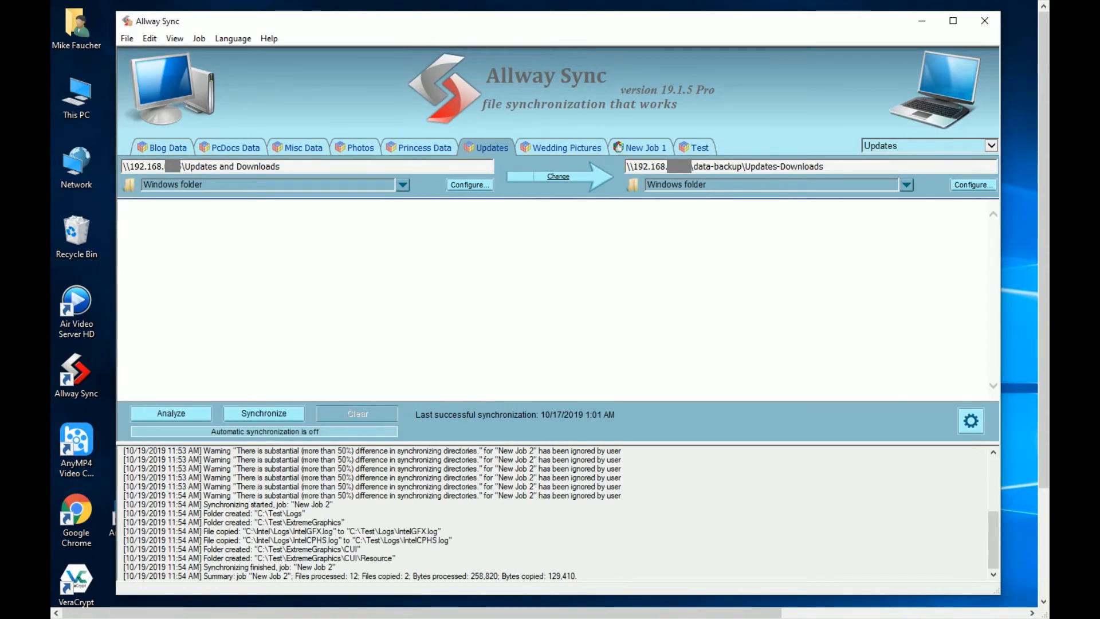
- Examine the Test job's folder options for C:\Intel, including the compression and encryption choices, and those for C:\Test
click(693, 147)
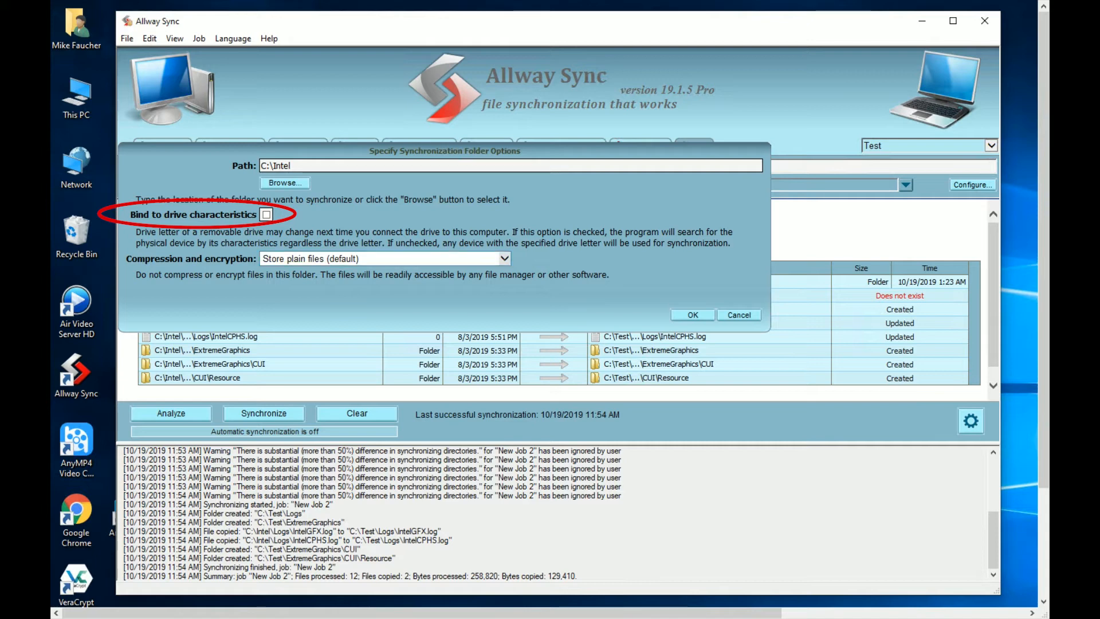
click(505, 258)
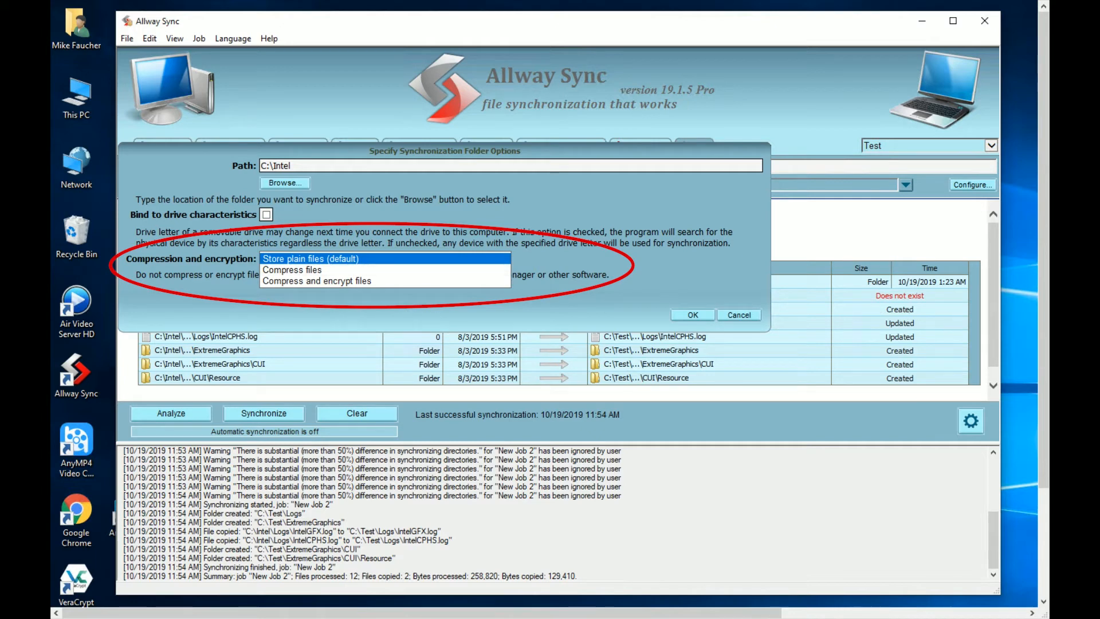
key(Escape)
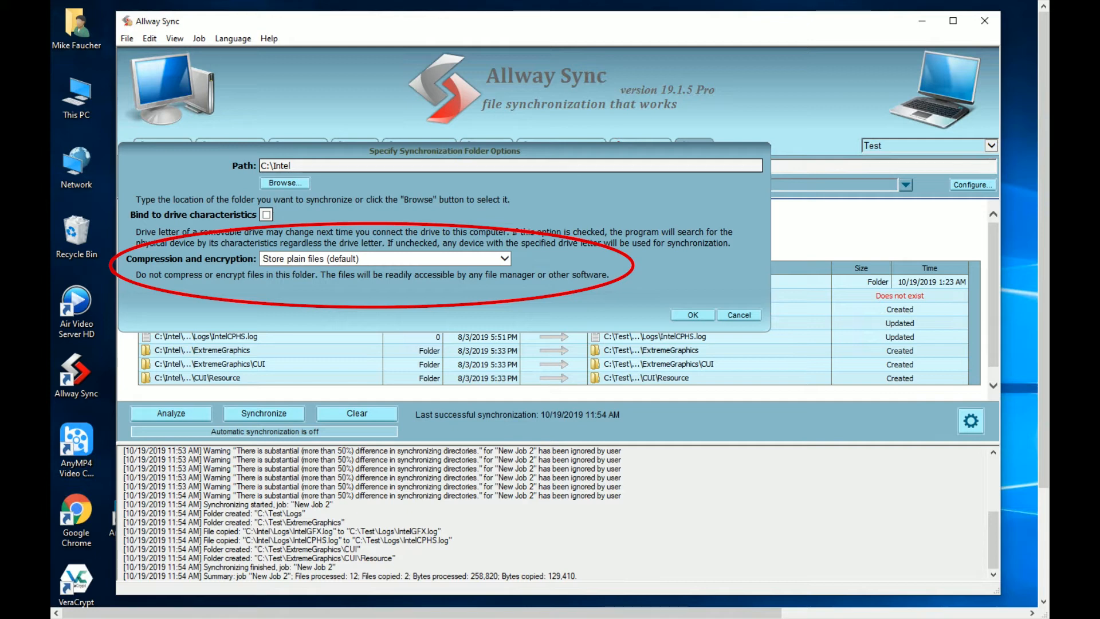
click(740, 315)
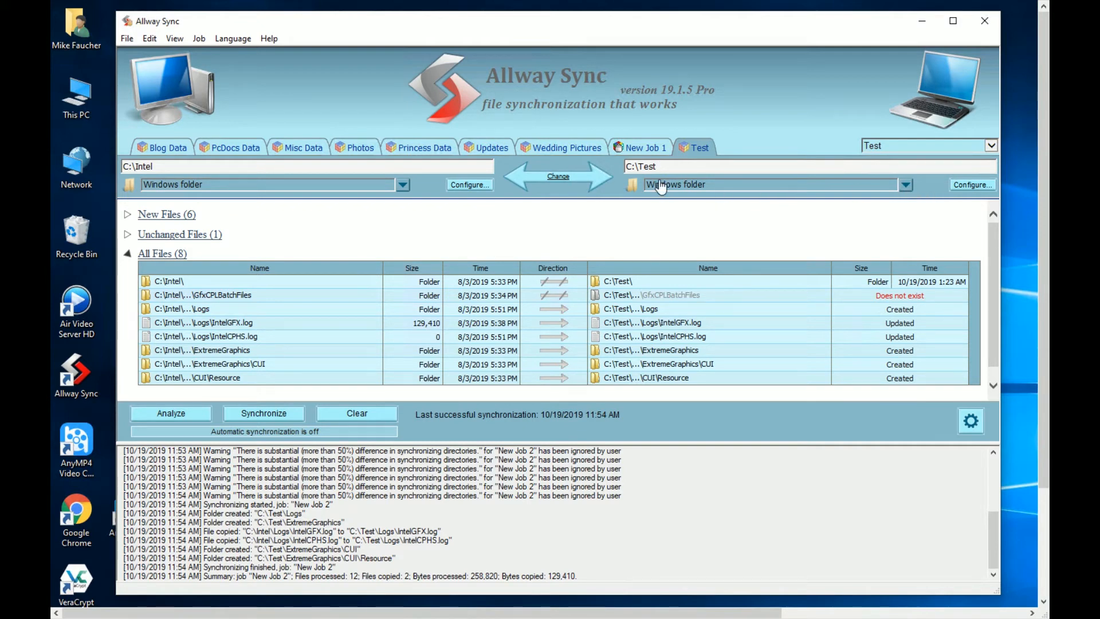
click(973, 184)
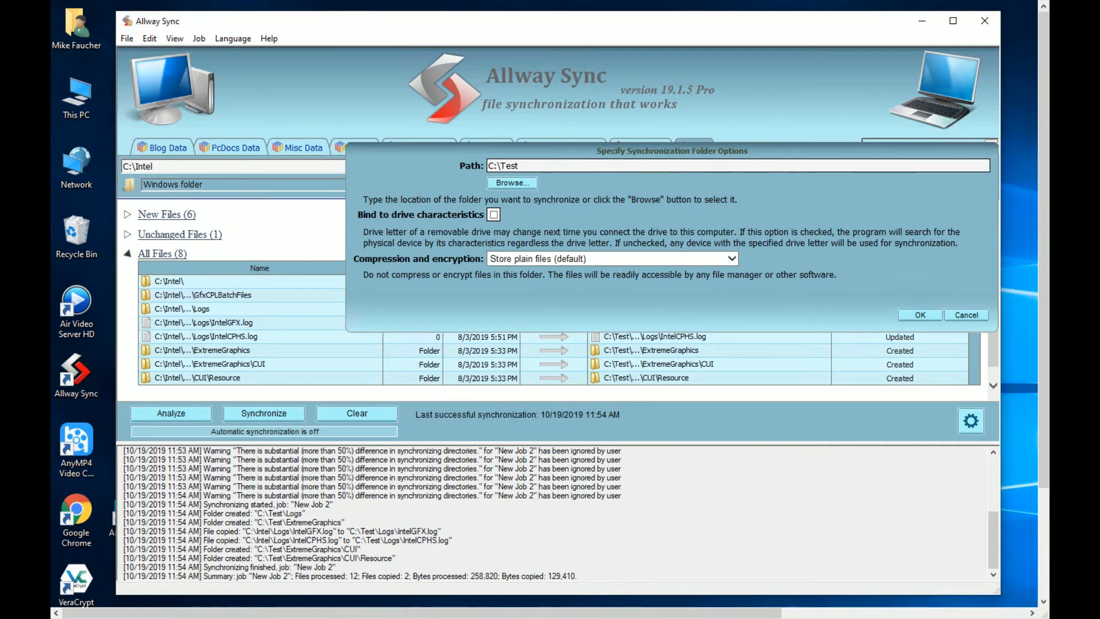
click(967, 315)
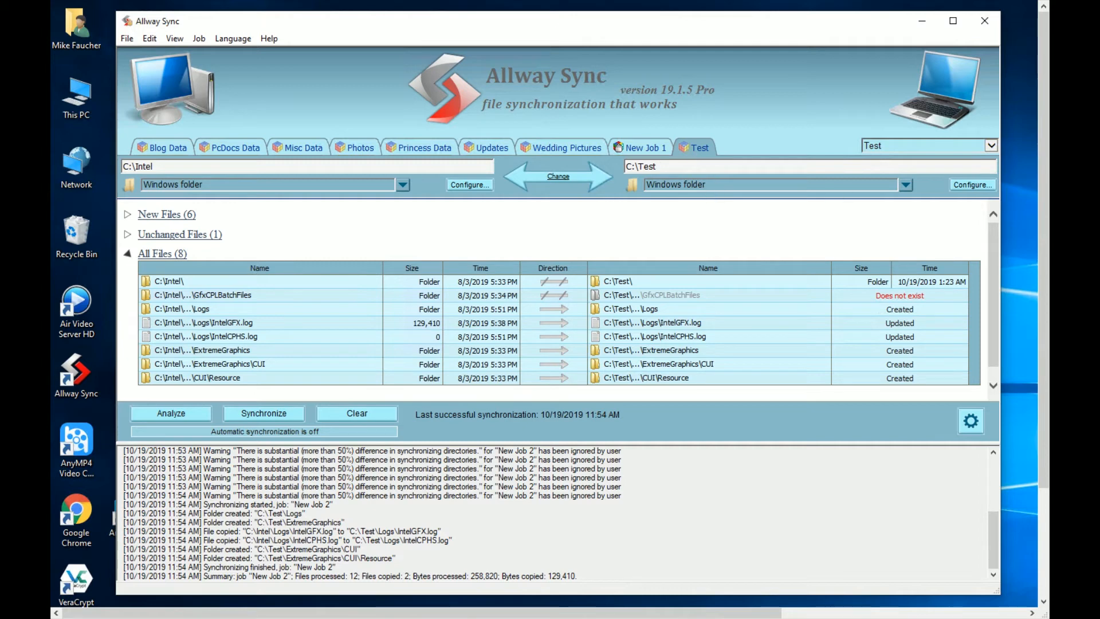
- Enable Use Windows Task Scheduler in the Test job's automatic synchronization properties and open the scheduled task's configuration
right_click(699, 150)
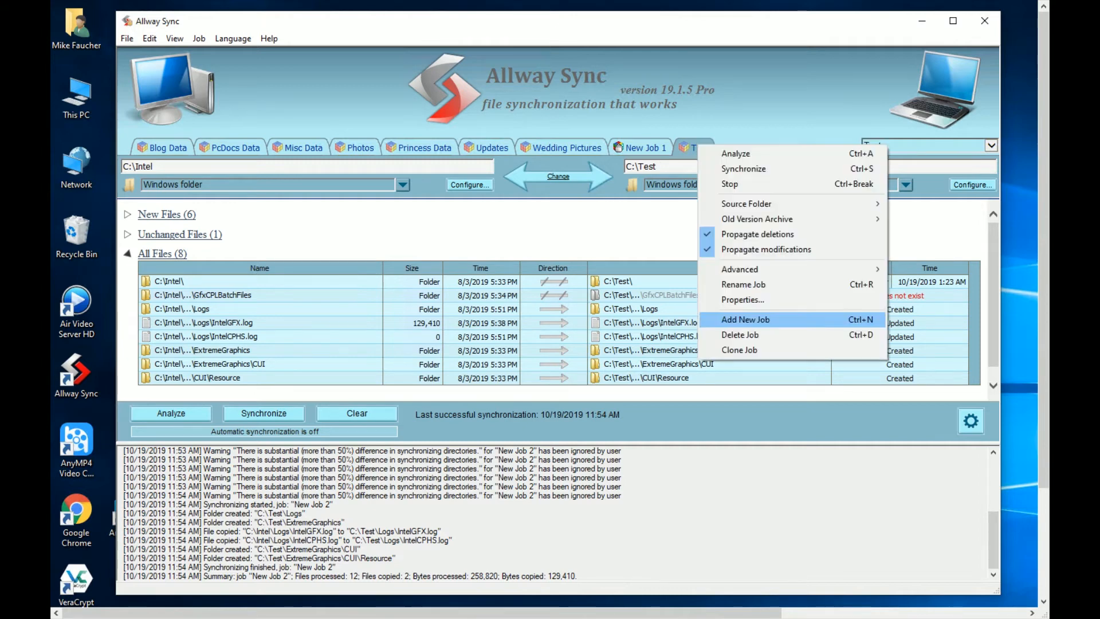
click(719, 299)
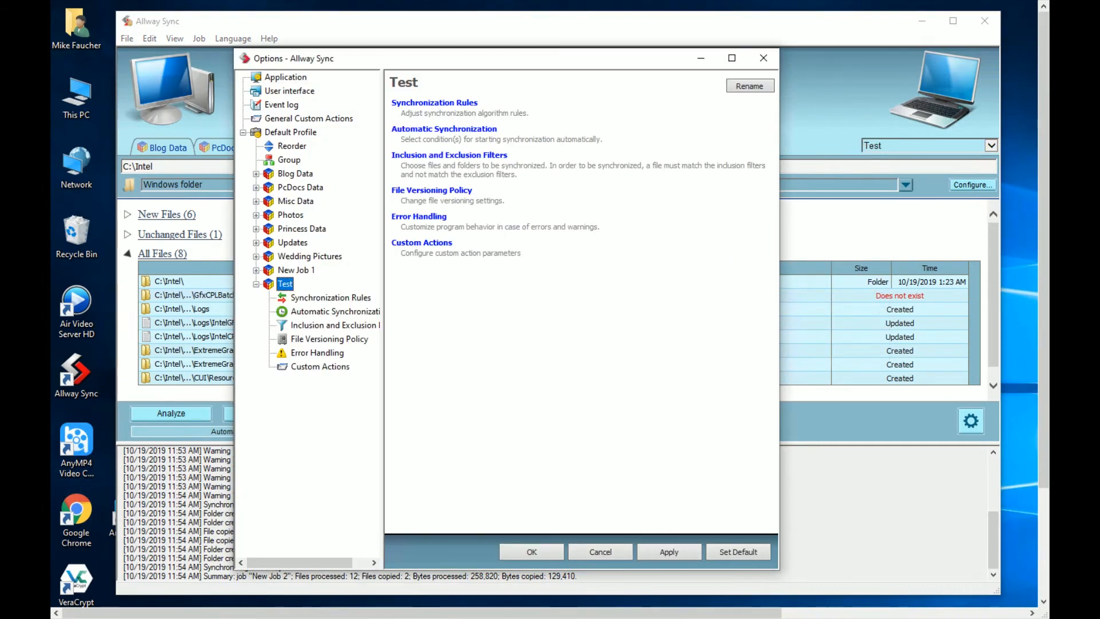
click(321, 311)
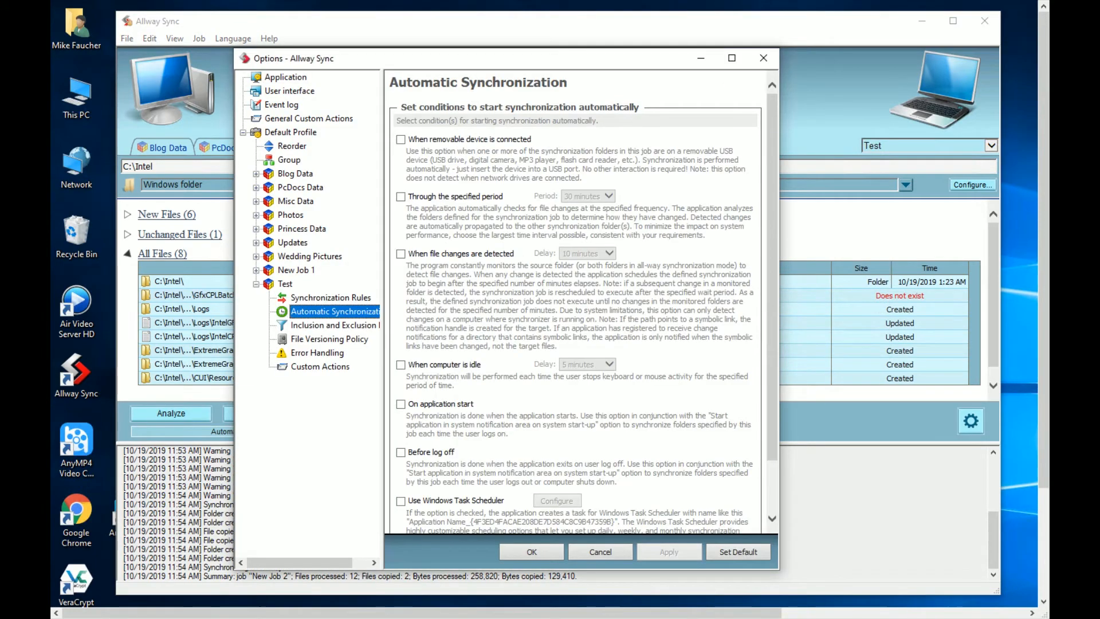
scroll(575, 302, down, 2)
click(401, 438)
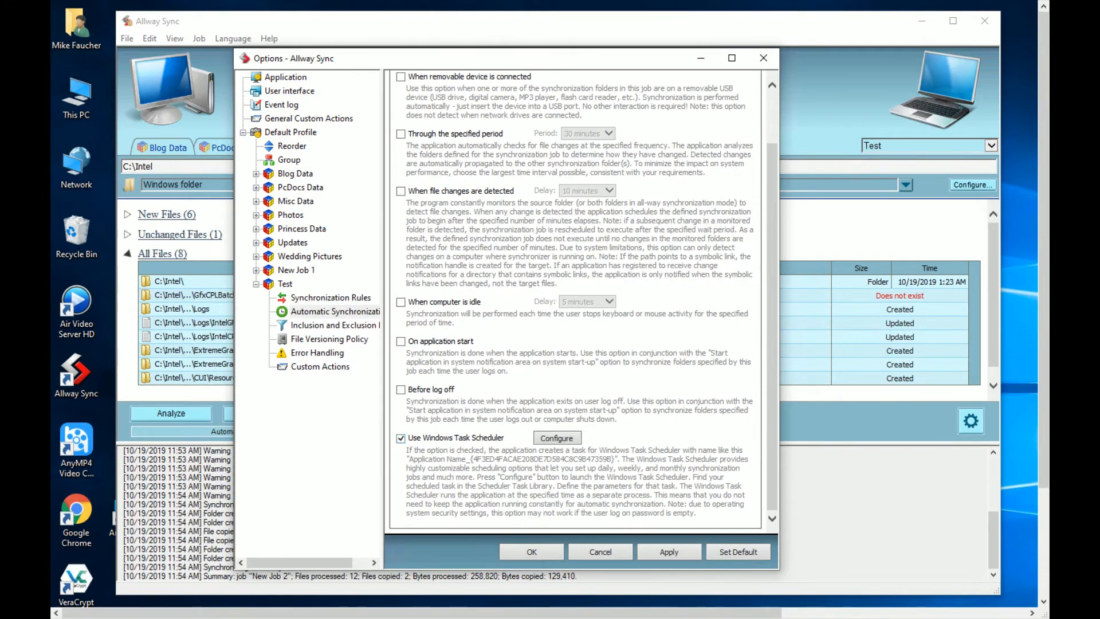
click(559, 439)
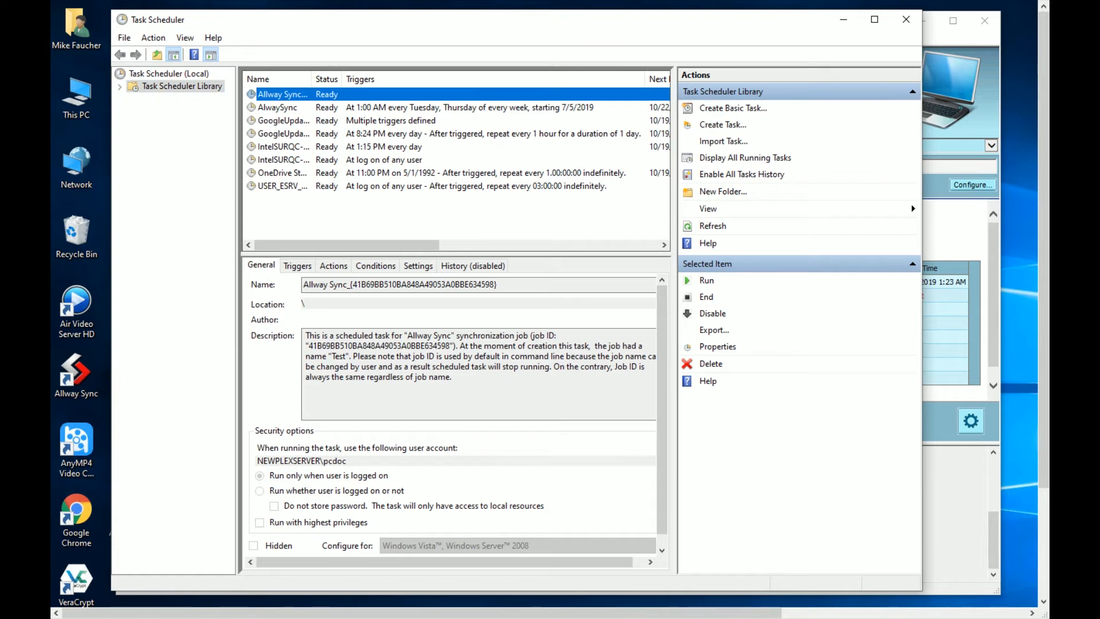
- Review the Test job's scheduled task, covering its triggers, actions, conditions, settings and history
click(297, 266)
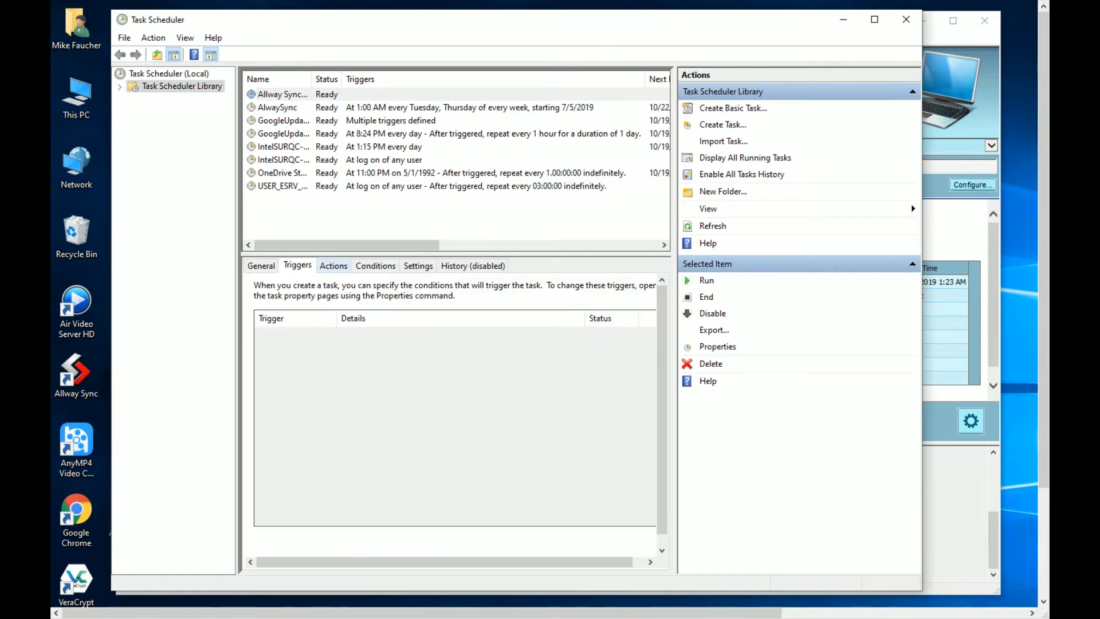
click(334, 266)
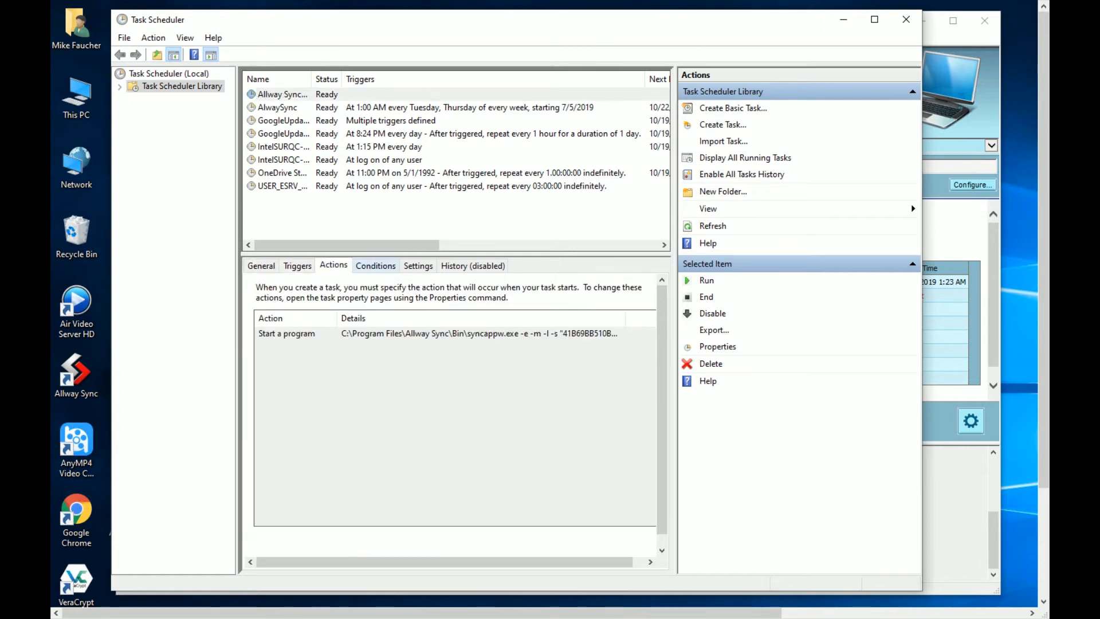
click(376, 266)
click(419, 265)
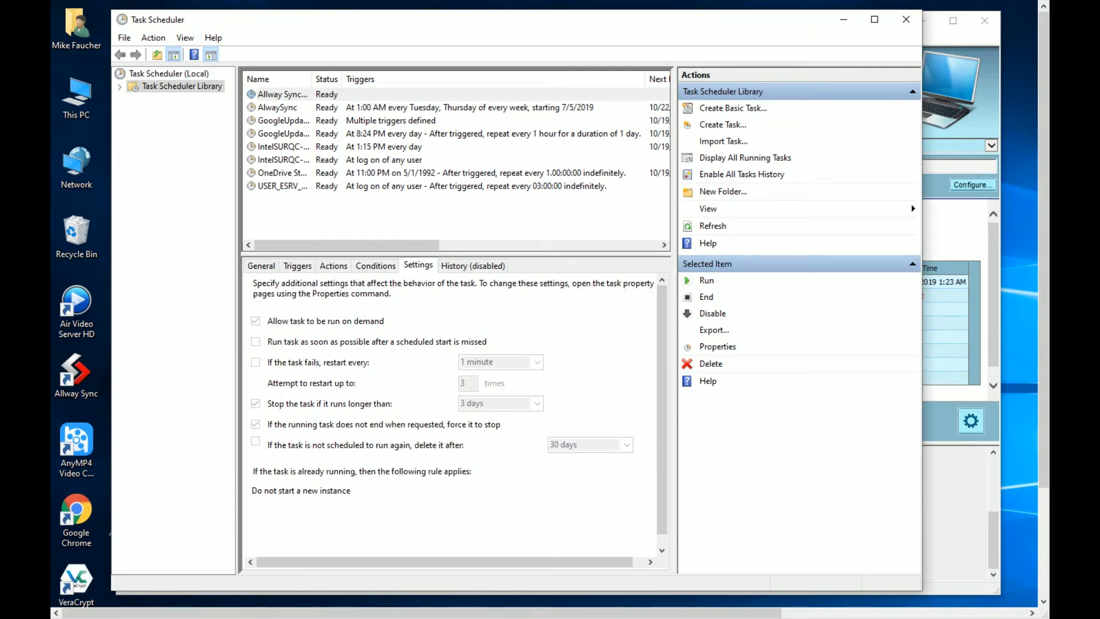
click(473, 265)
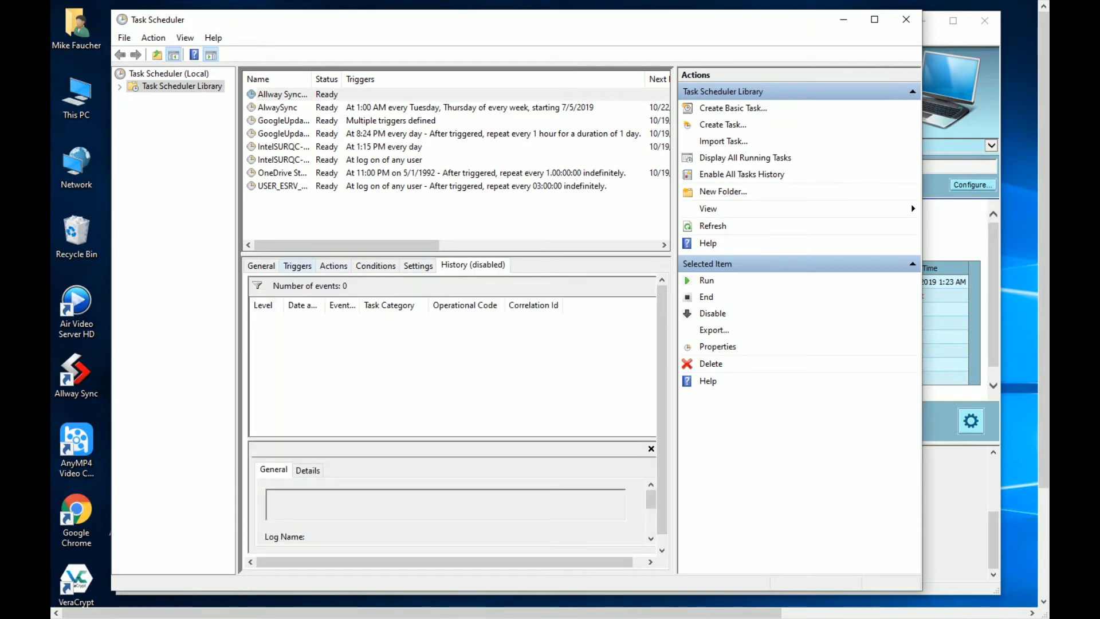
click(298, 266)
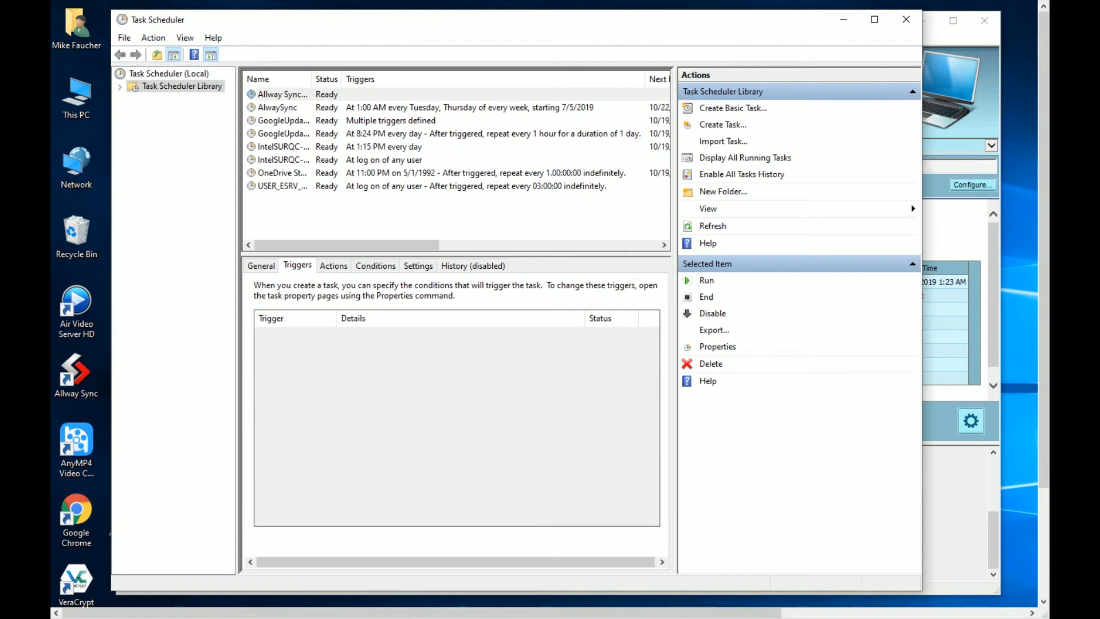
- Add a daily trigger to the Test job's scheduled task, recurring every 1 day from 10/19/2019 at 12:07:22 PM
click(283, 94)
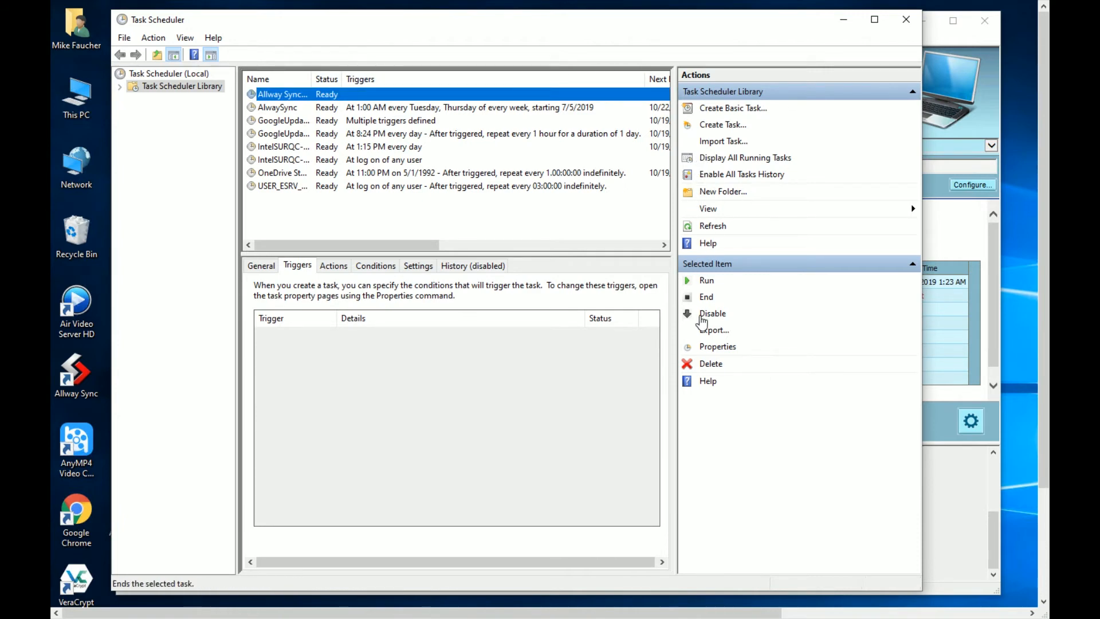
right_click(339, 95)
key(Return)
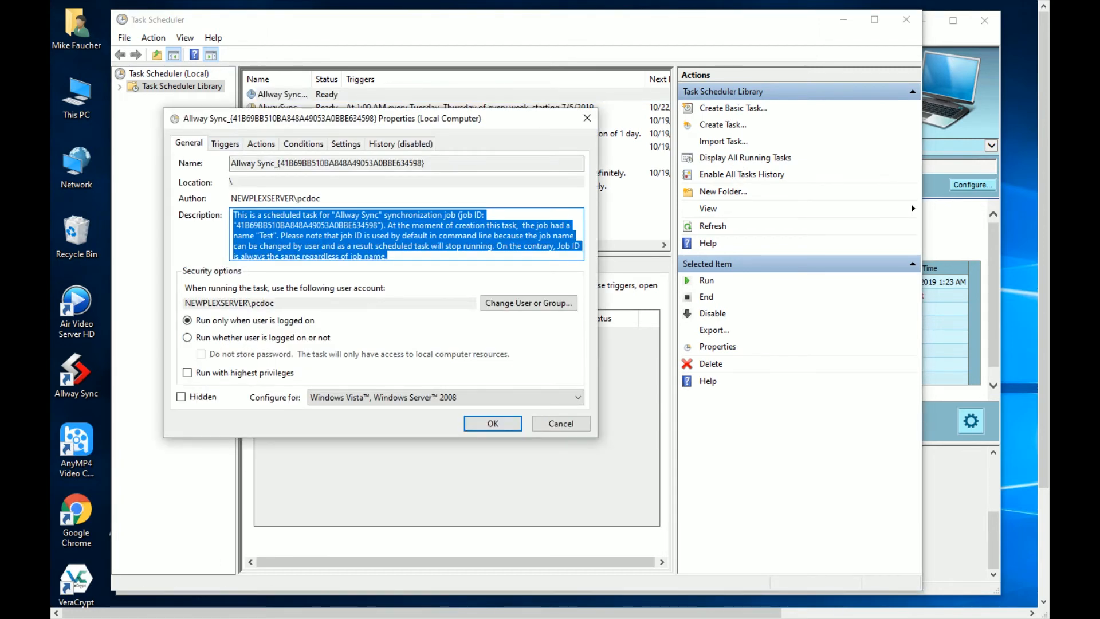
click(225, 144)
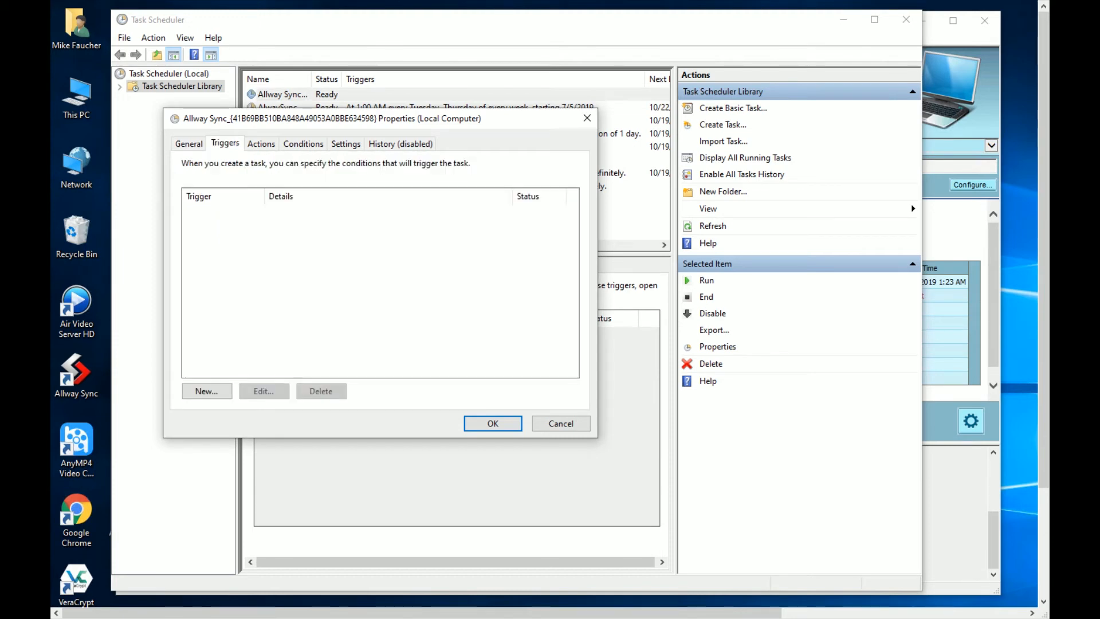
click(207, 391)
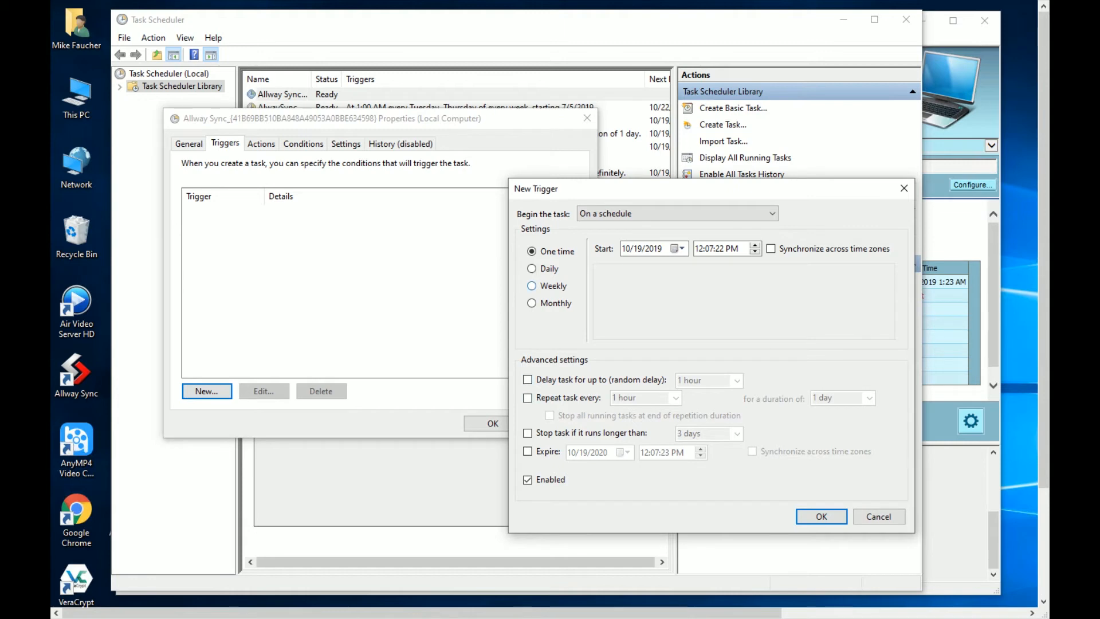
click(533, 268)
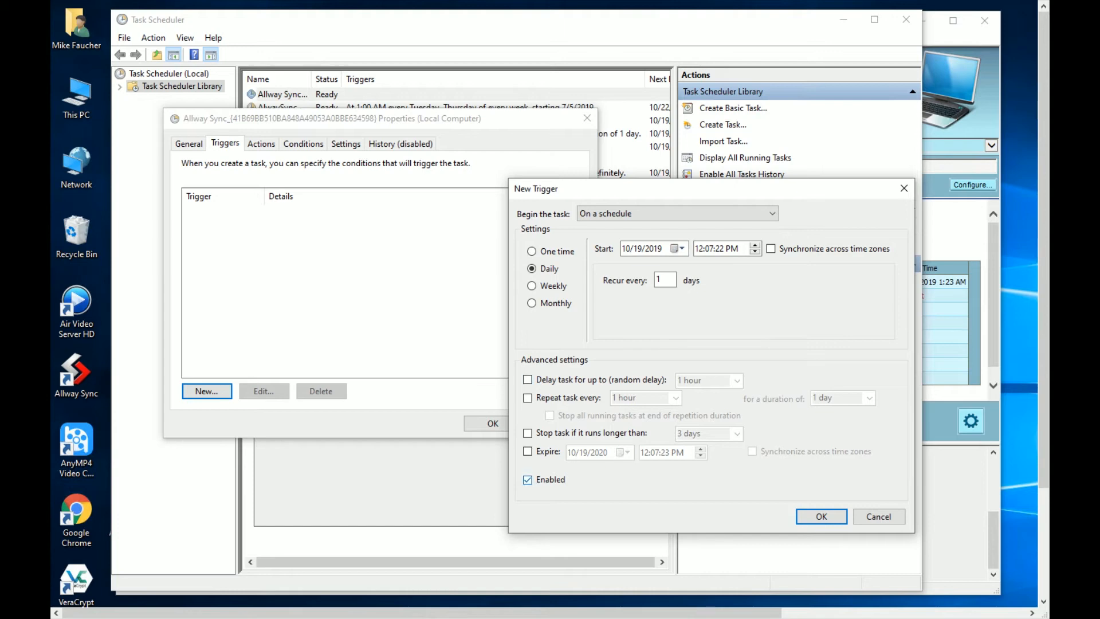
key(Return)
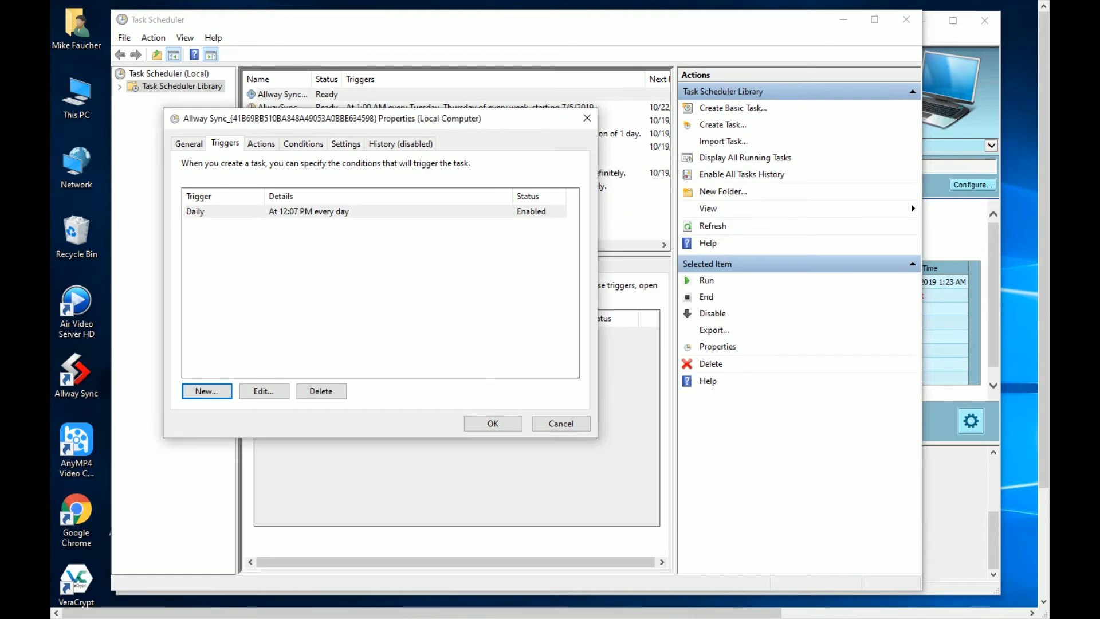
key(Return)
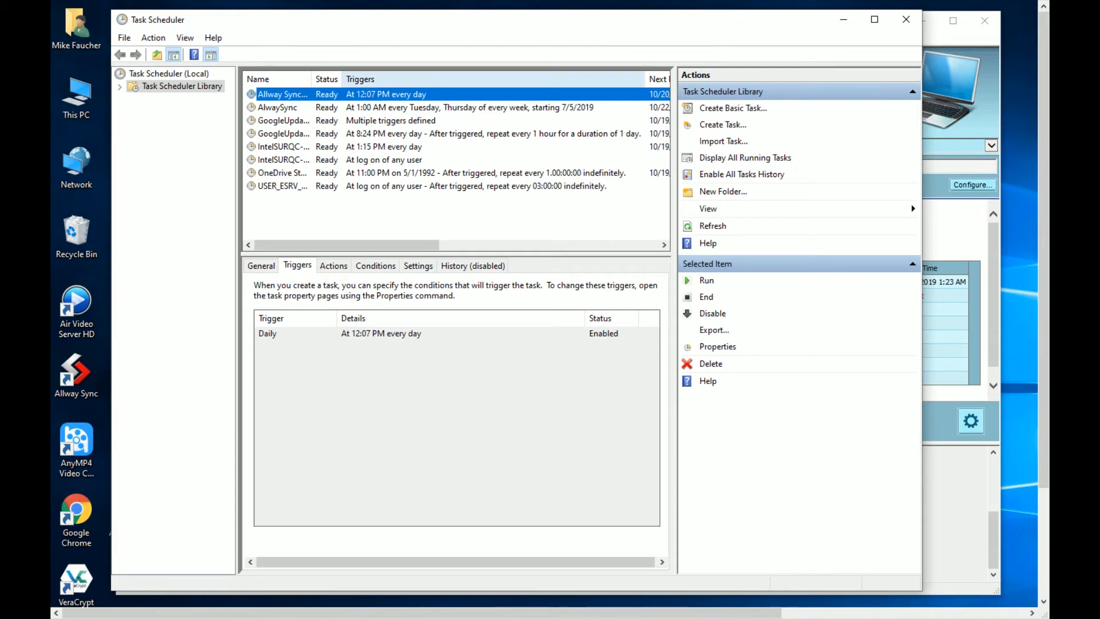
- Delete the Test job's scheduled task from the Task Scheduler Library and close Task Scheduler
right_click(477, 92)
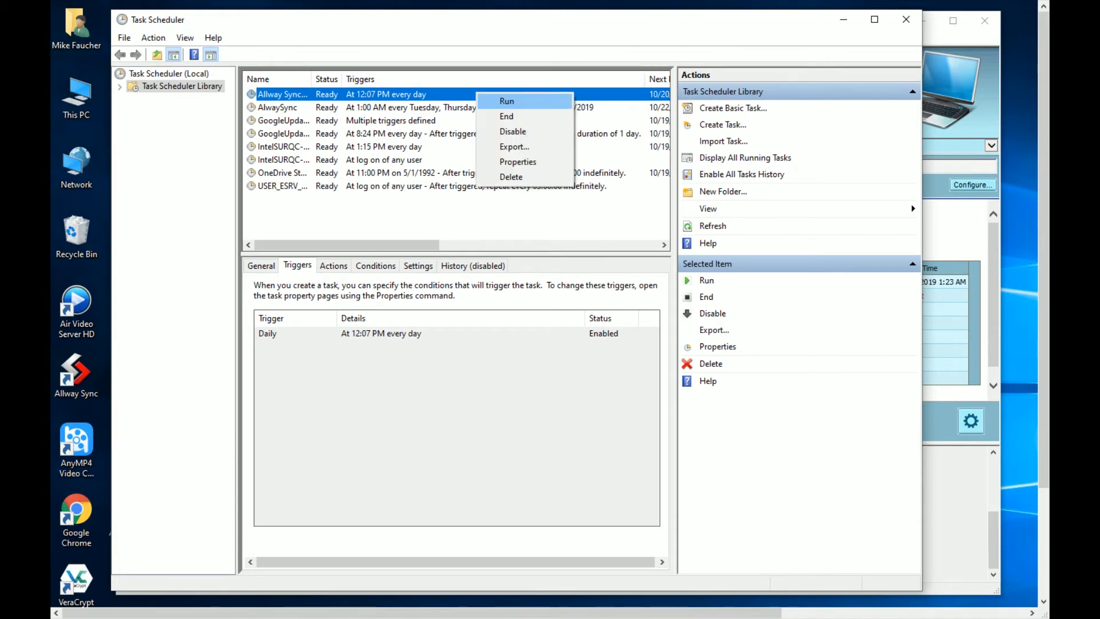
key(Down)
key(Down)
key(Down)
key(Down)
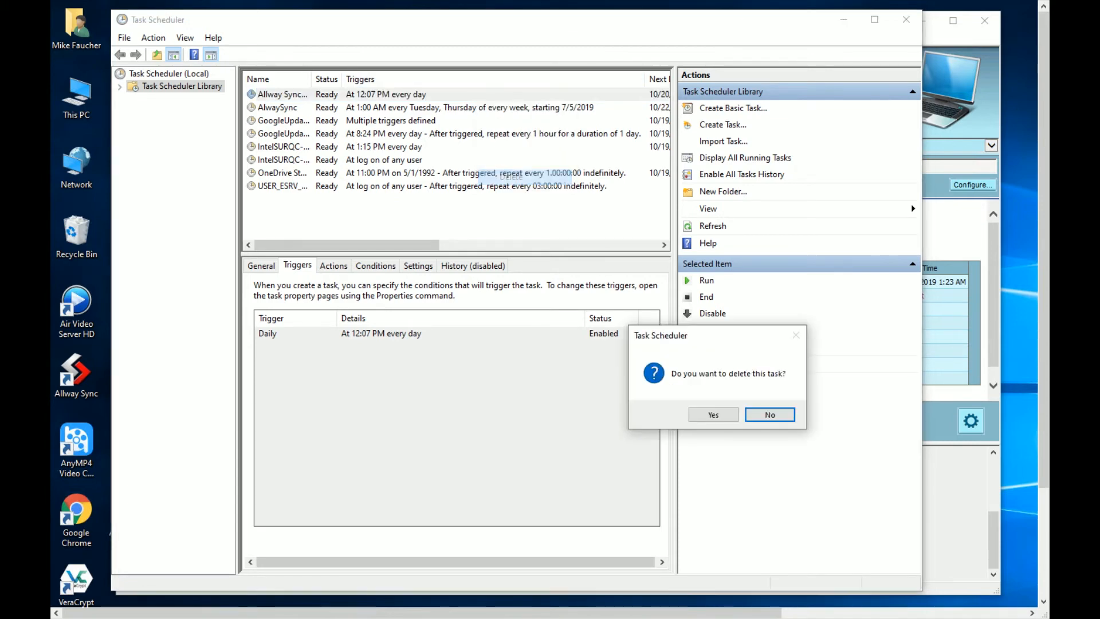
key(Return)
click(714, 415)
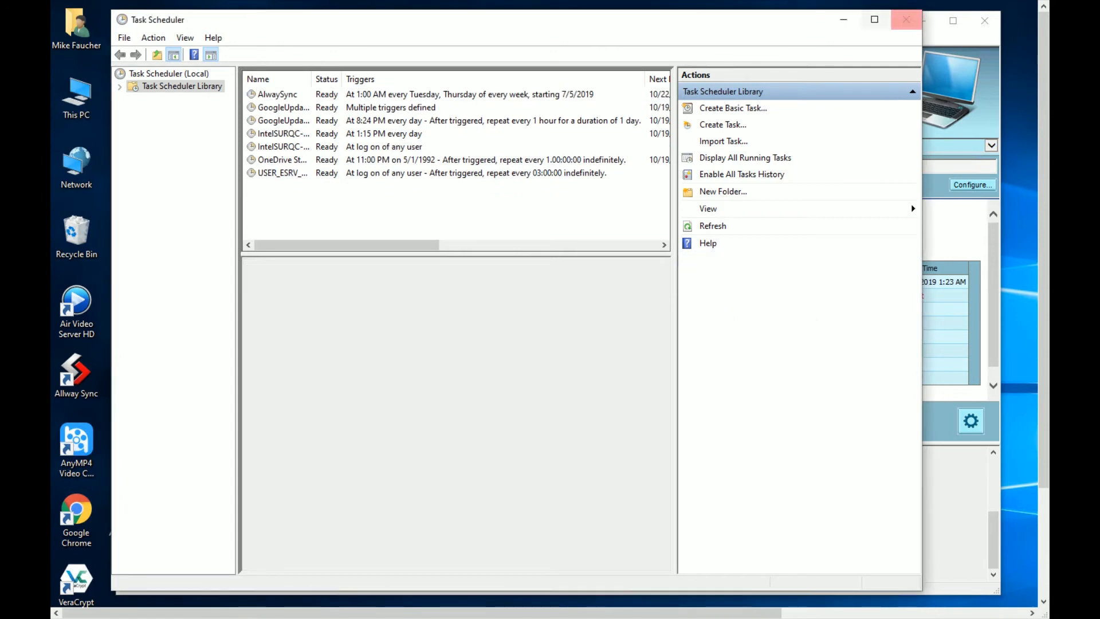
click(906, 20)
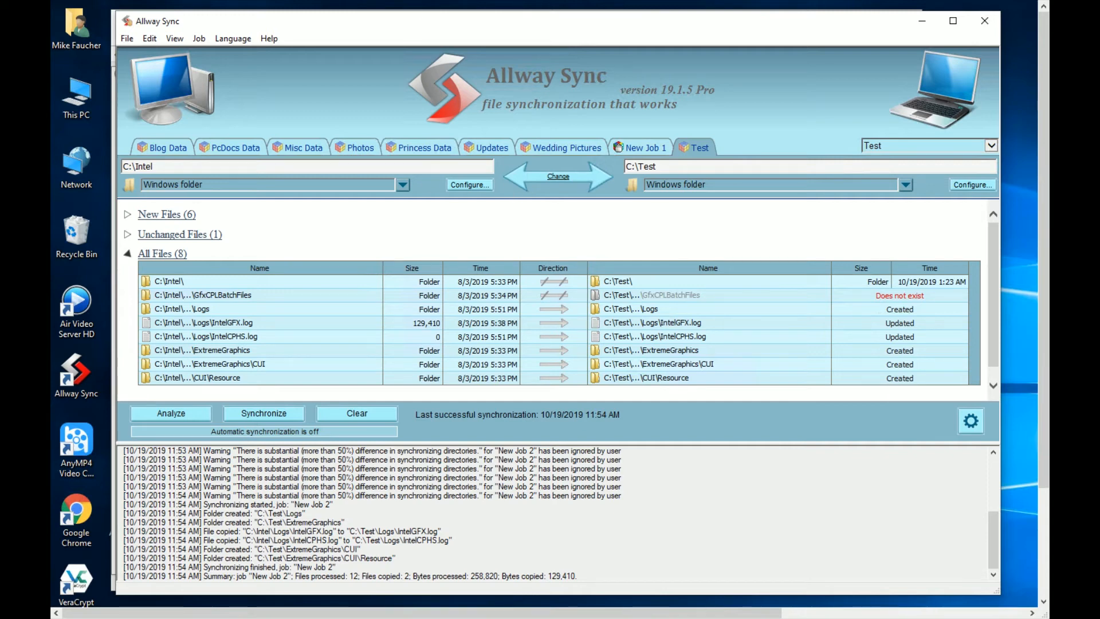
- Disable Use Windows Task Scheduler in the Test job's automatic synchronization properties and save the options
right_click(704, 148)
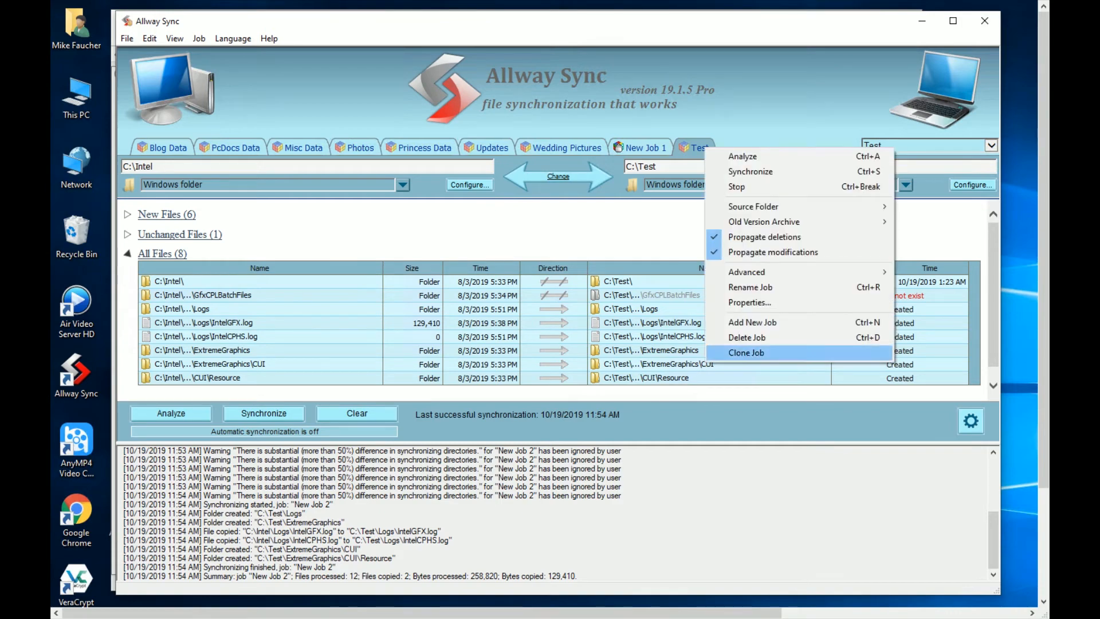
click(750, 302)
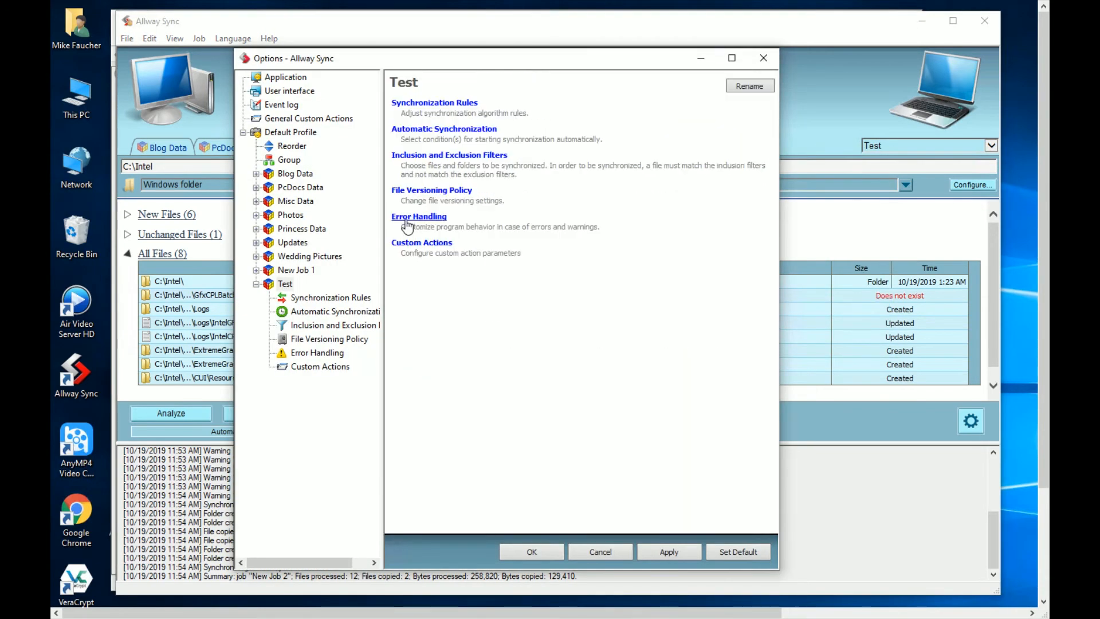
click(321, 311)
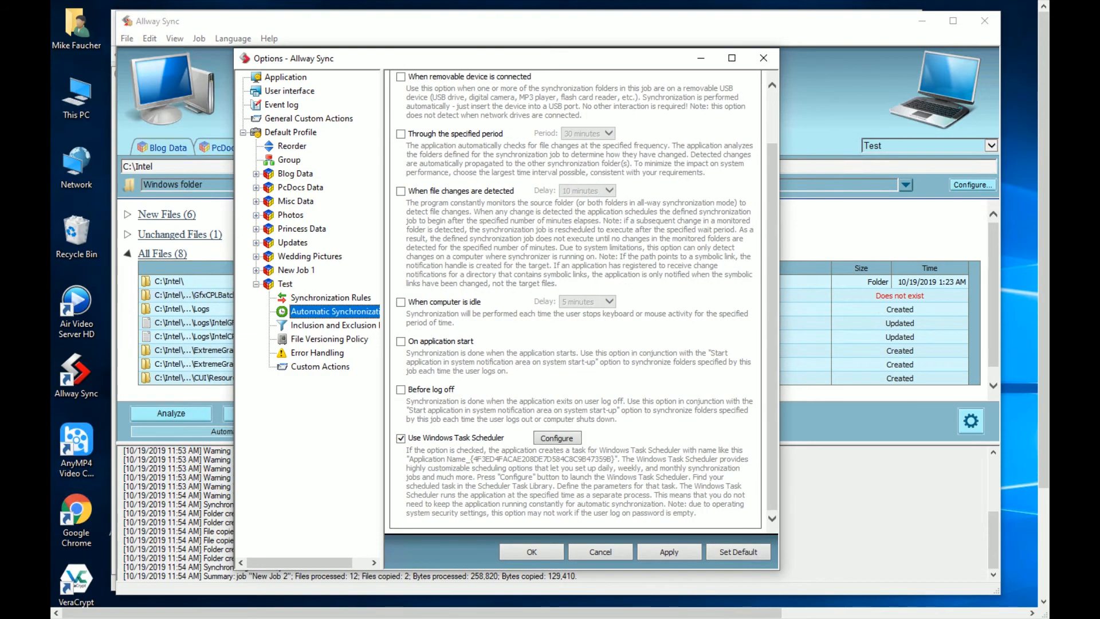
click(401, 438)
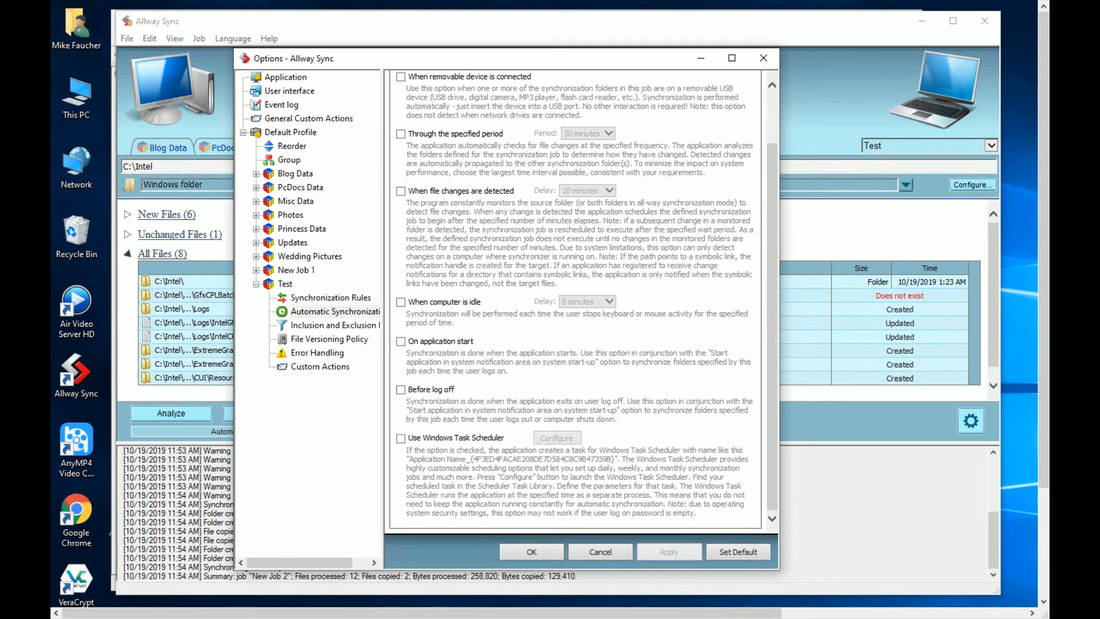
click(532, 551)
- Look through New Job 1's automatic synchronization conditions in its properties, then close the options without changes
click(641, 149)
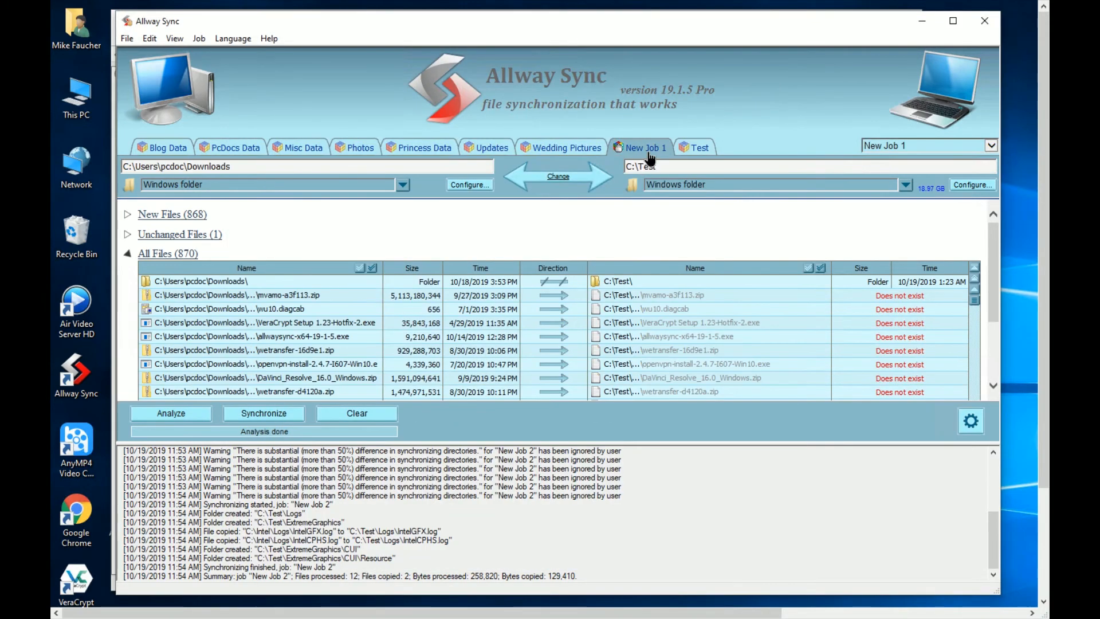
right_click(647, 151)
click(693, 307)
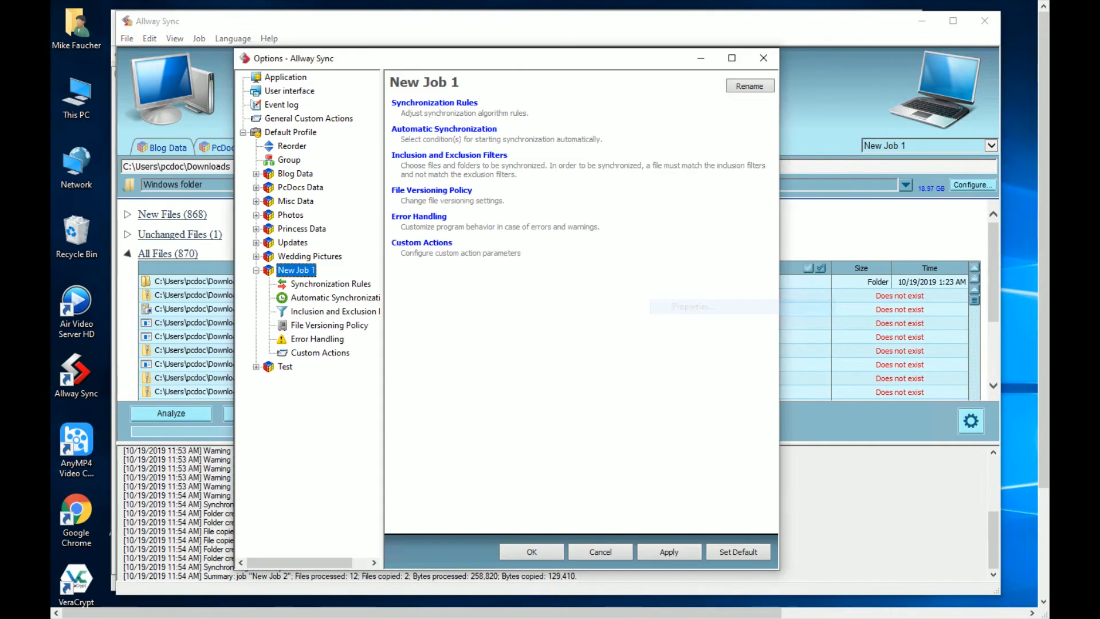
click(330, 284)
click(335, 298)
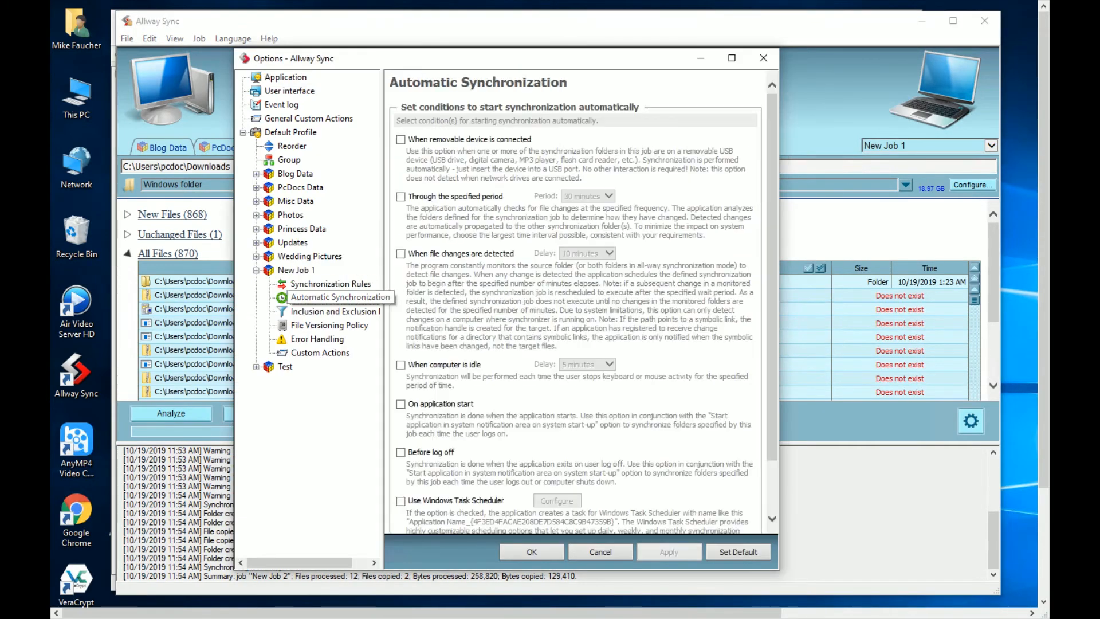
scroll(578, 301, down, 2)
scroll(578, 301, up, 2)
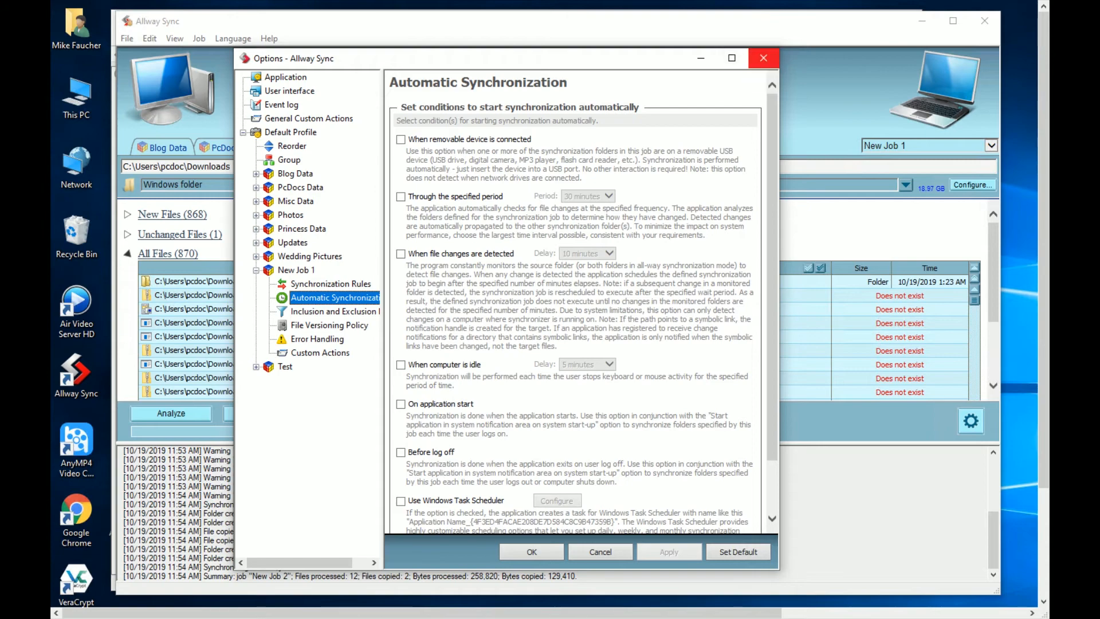
click(764, 58)
- Switch to Task Scheduler, check the AlwaySync task's schedule and next run time, and open its properties
mouse_move(554, 351)
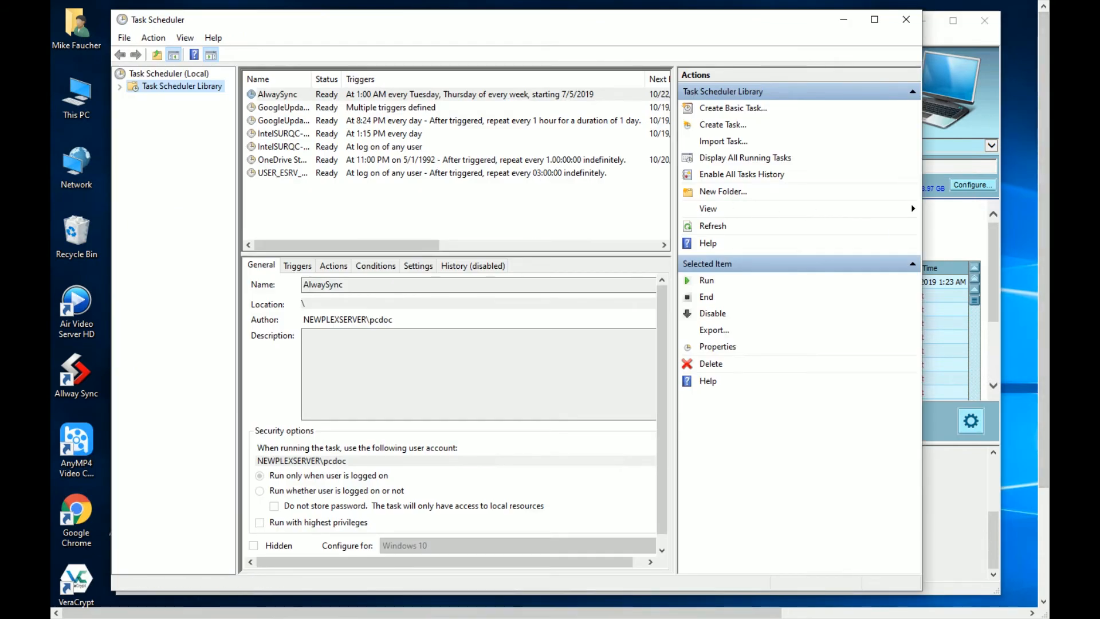
click(278, 94)
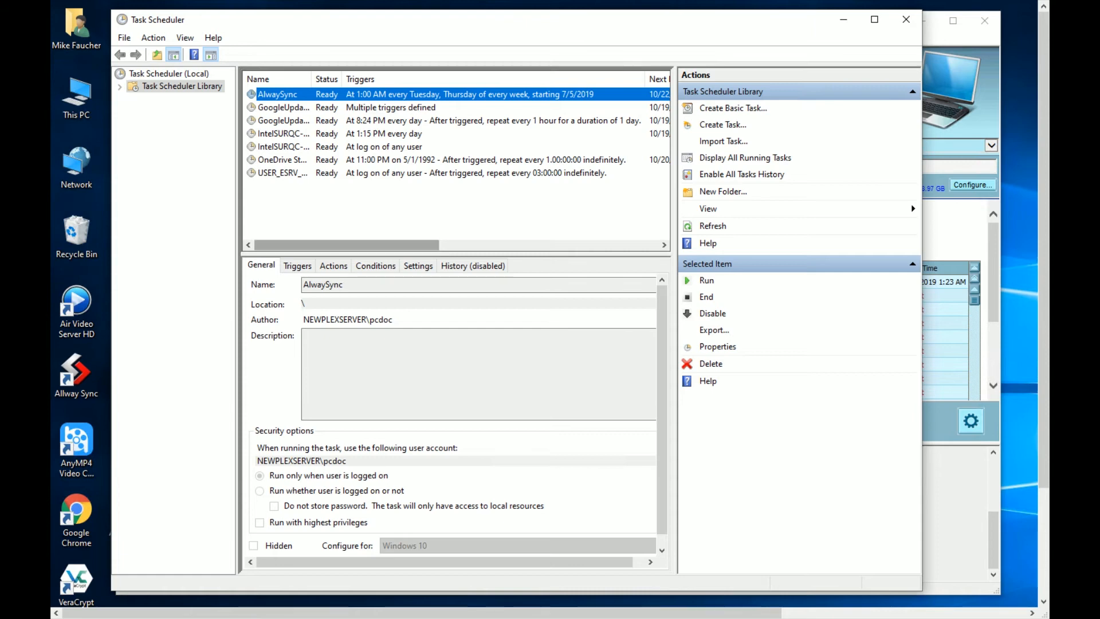
drag(346, 246, 376, 245)
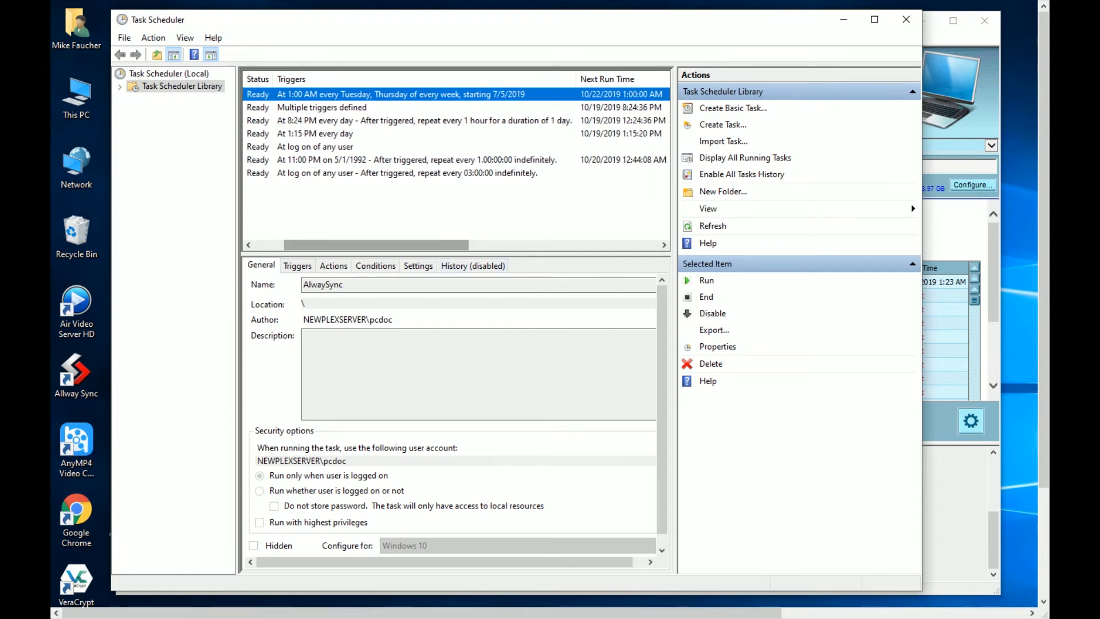
drag(376, 245, 346, 245)
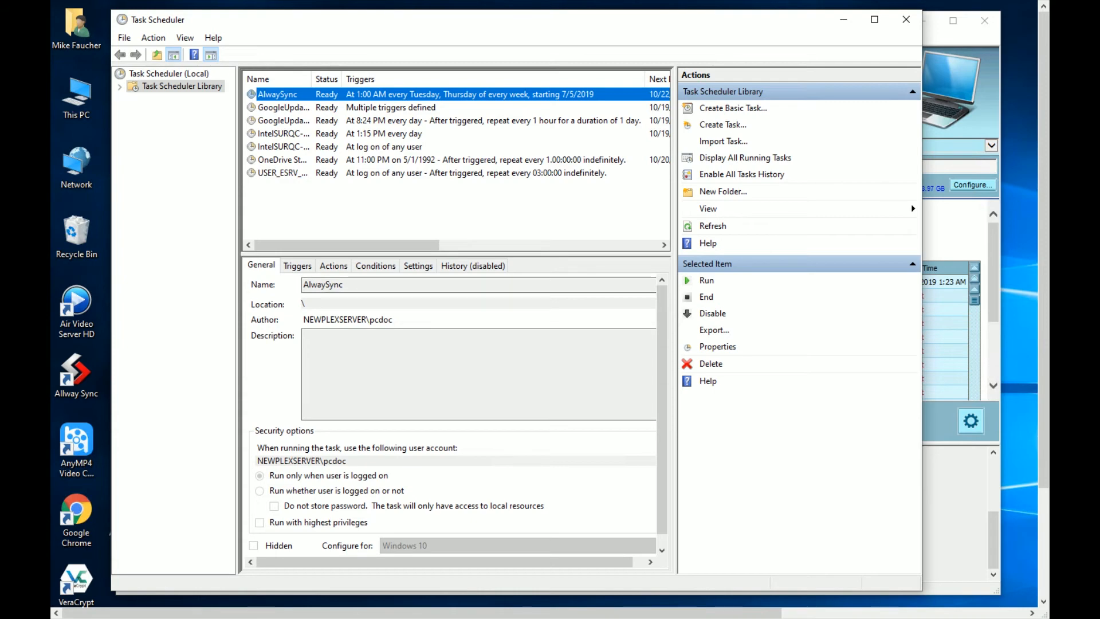
right_click(425, 94)
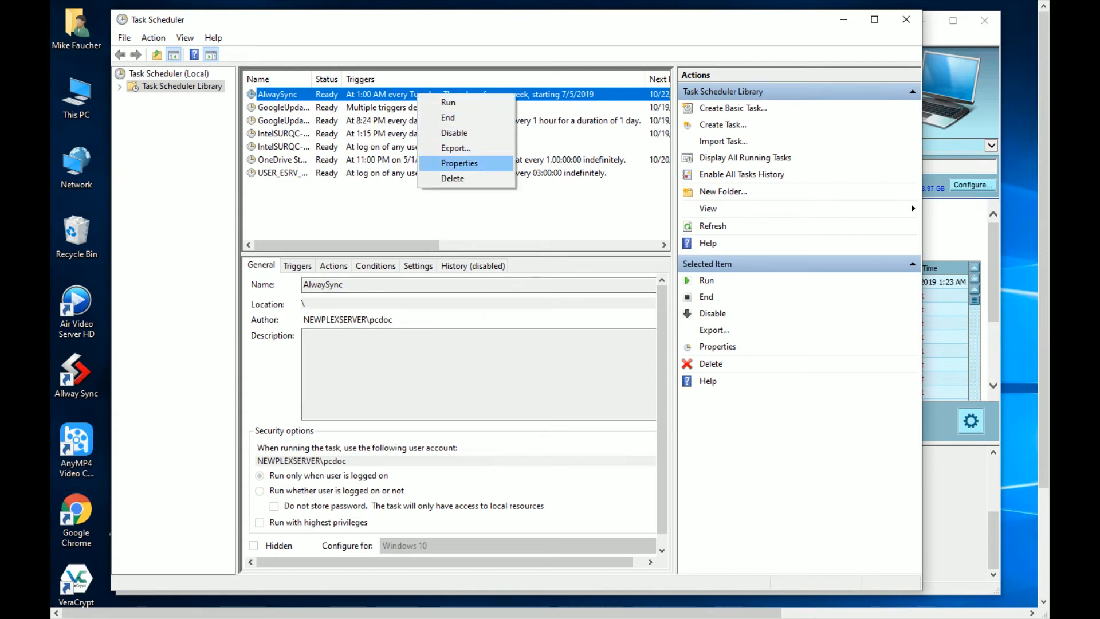
click(458, 162)
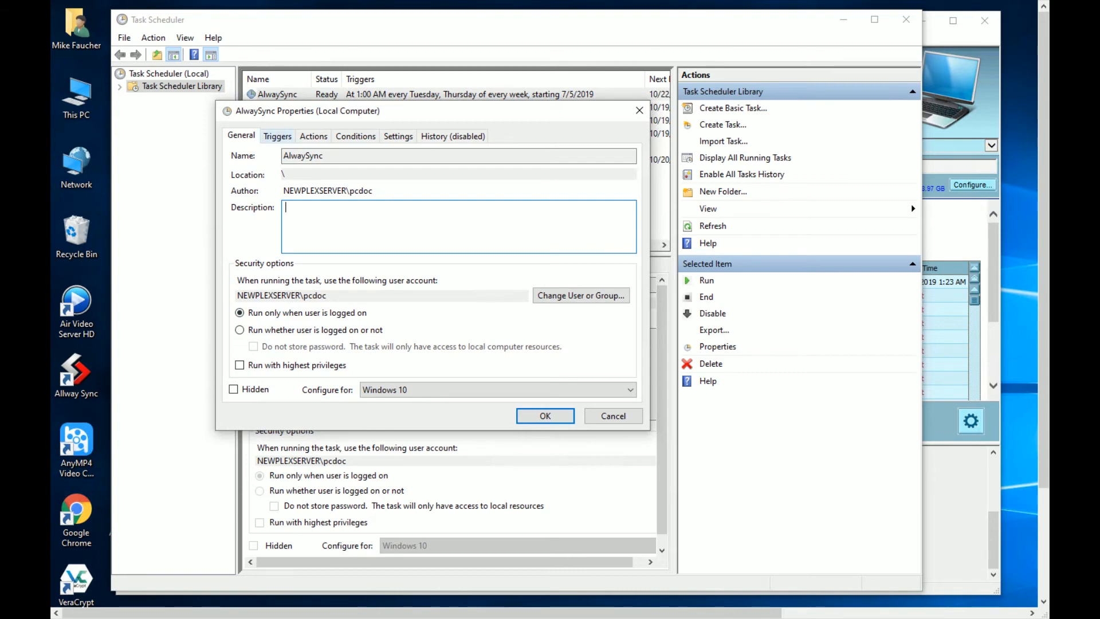
- Inspect the AlwaySync task's trigger settings, cancel out of editing them, and view the task's actions
click(278, 136)
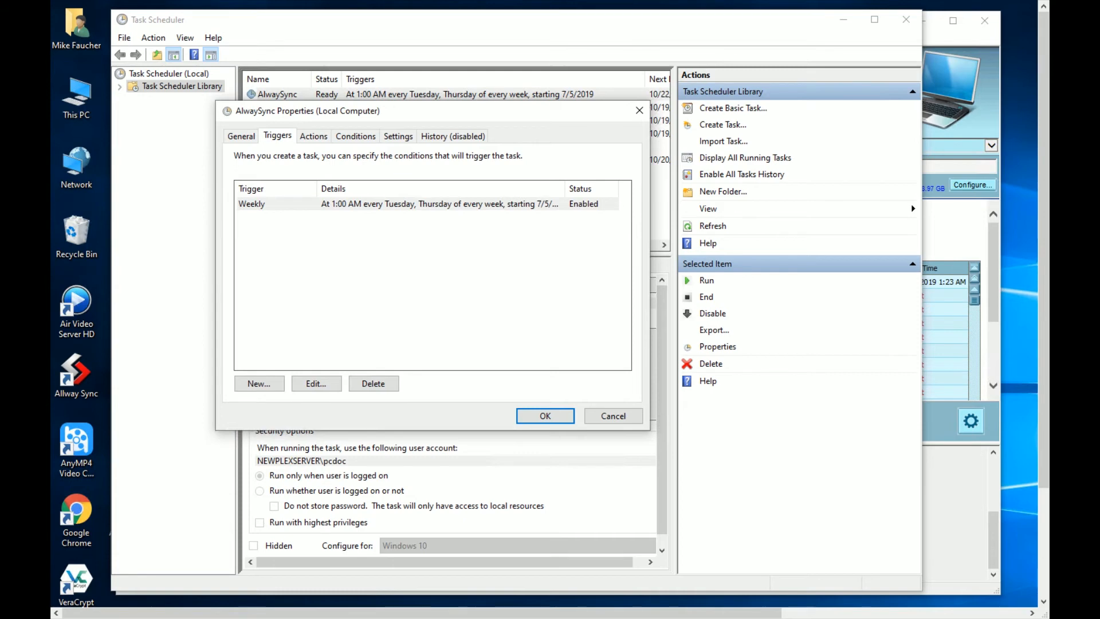
click(278, 204)
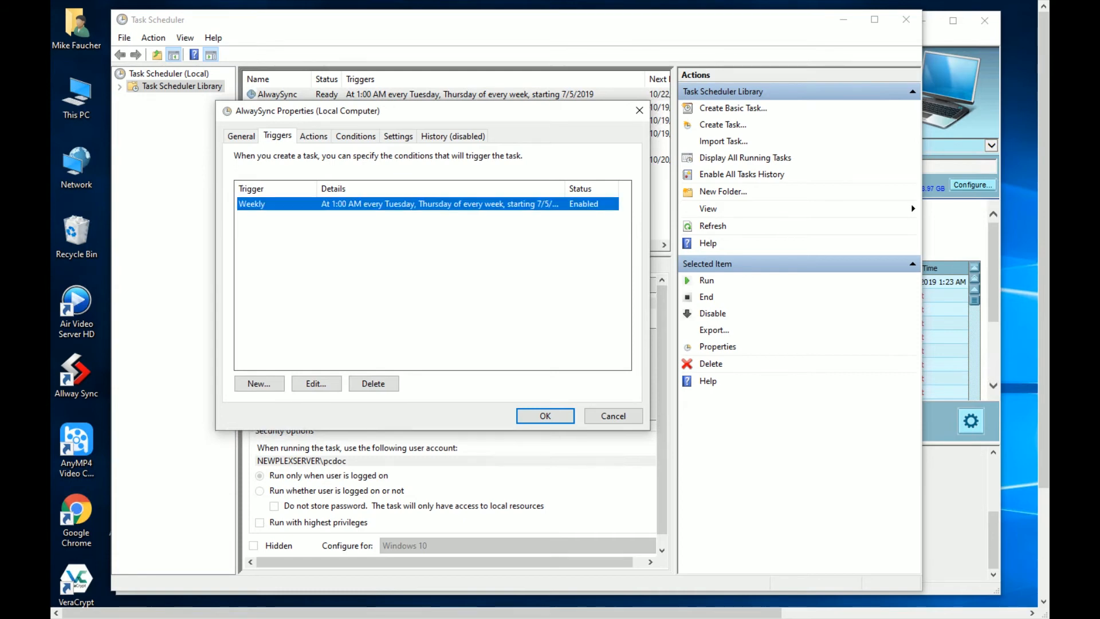
click(317, 384)
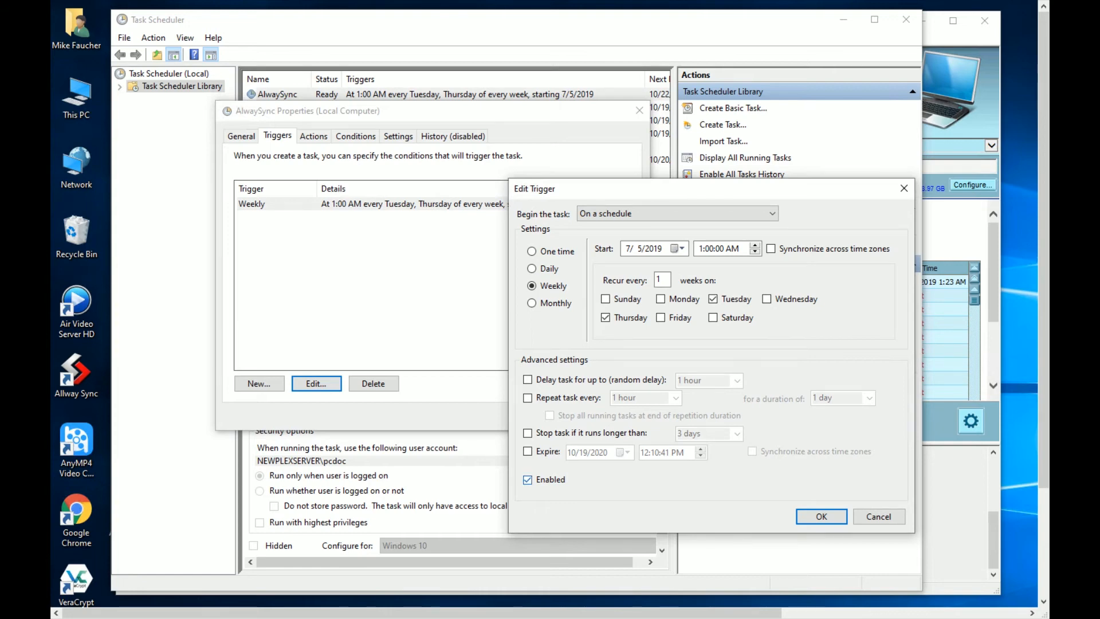
click(879, 516)
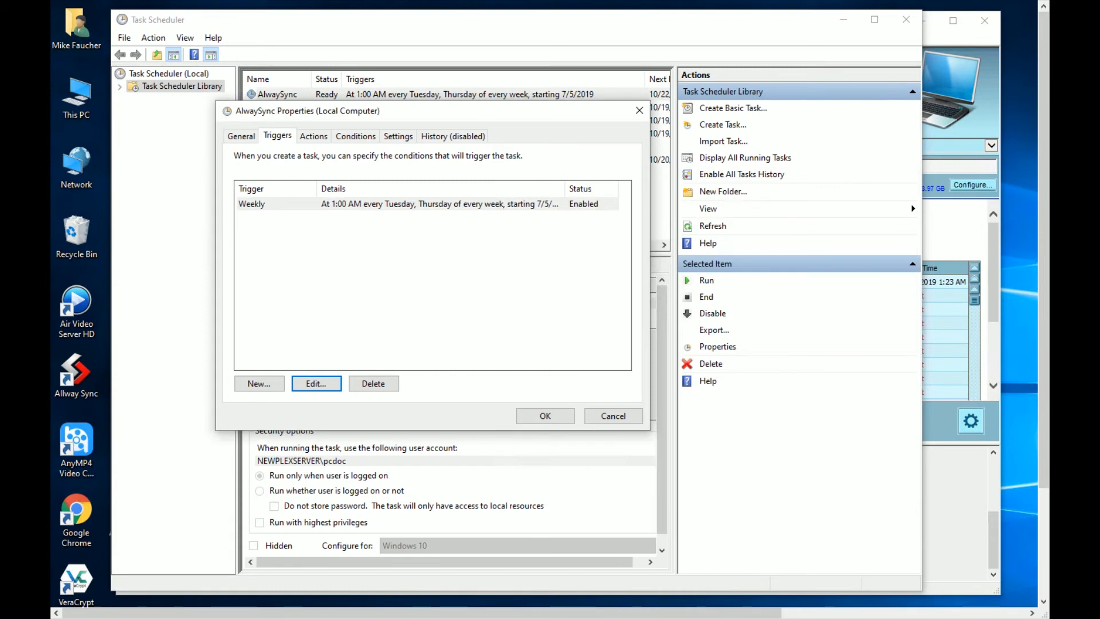
click(314, 136)
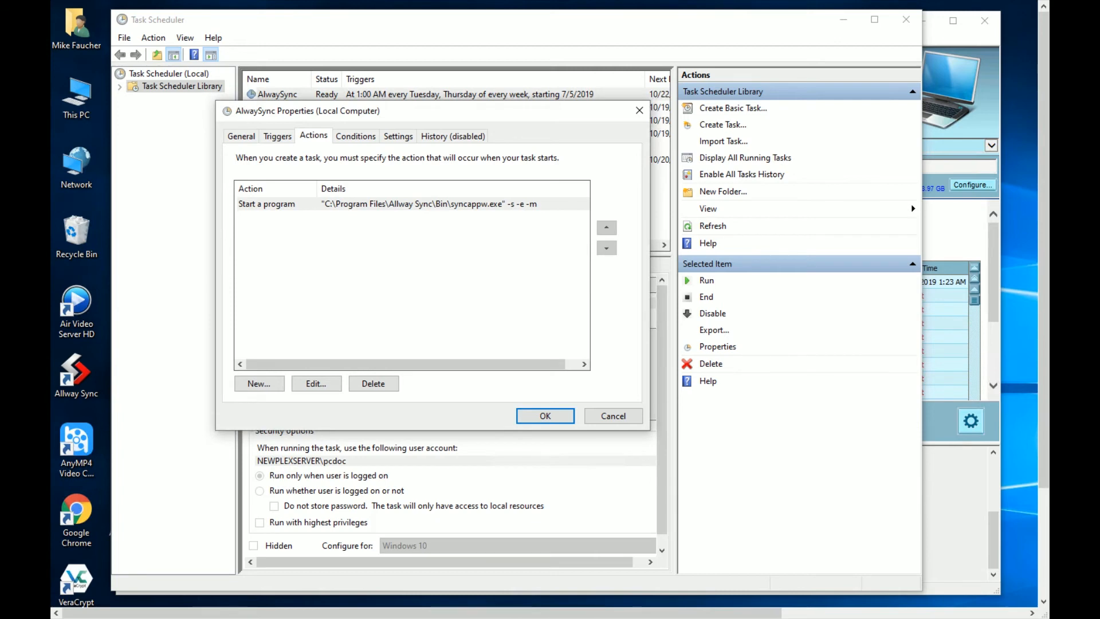
- Inspect the AlwaySync task's program and arguments, conditions, settings and general options, then close its properties without changes
click(316, 383)
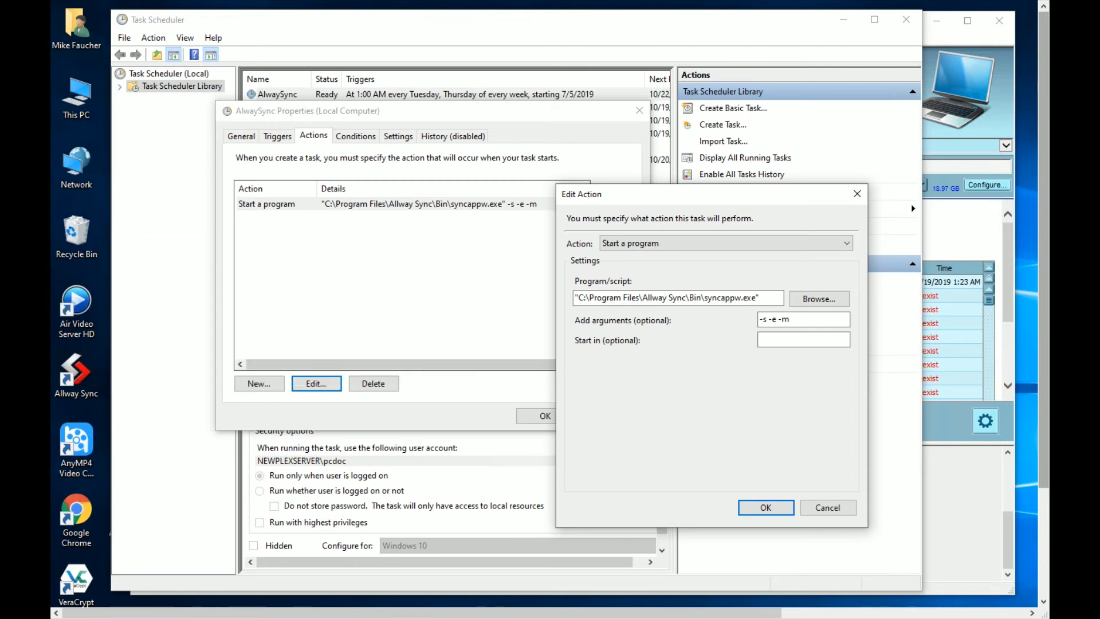
click(827, 507)
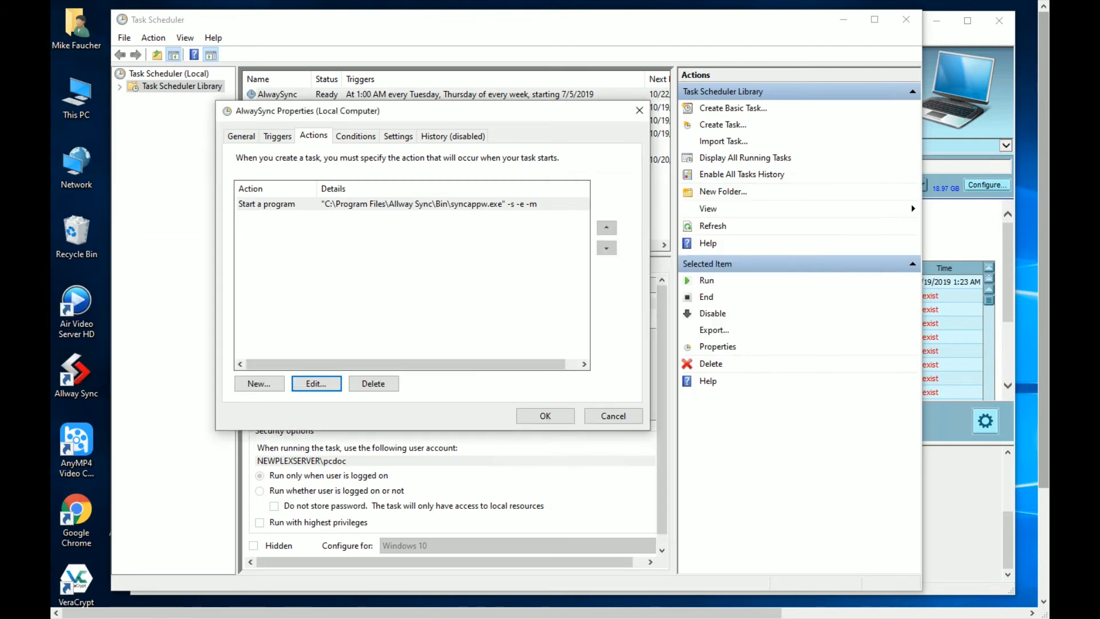
key(ctrl+Tab)
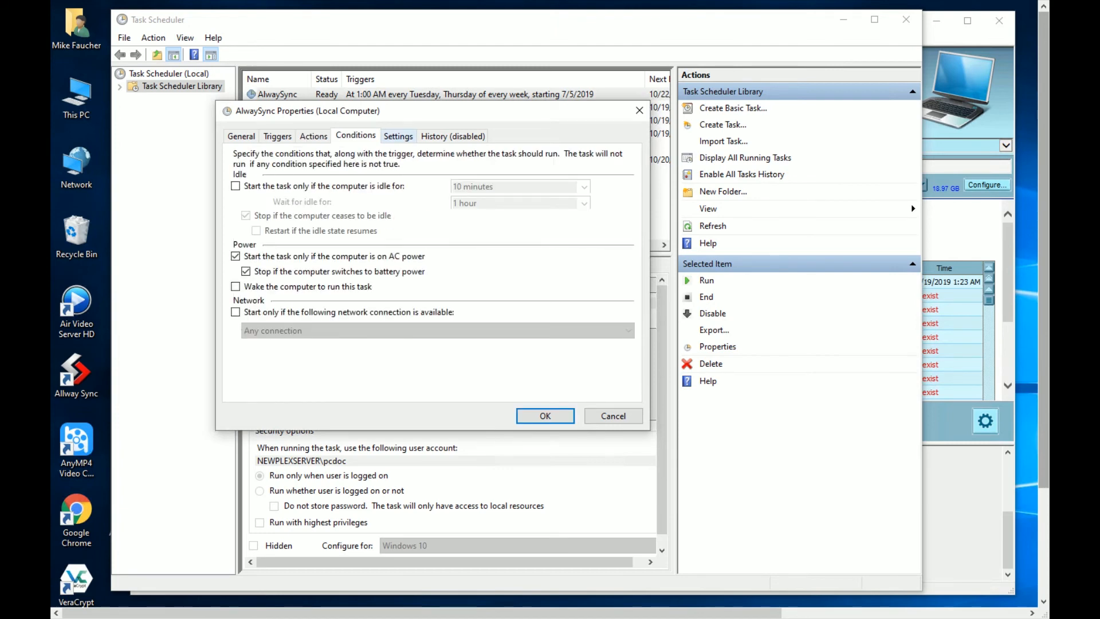
key(ctrl+Tab)
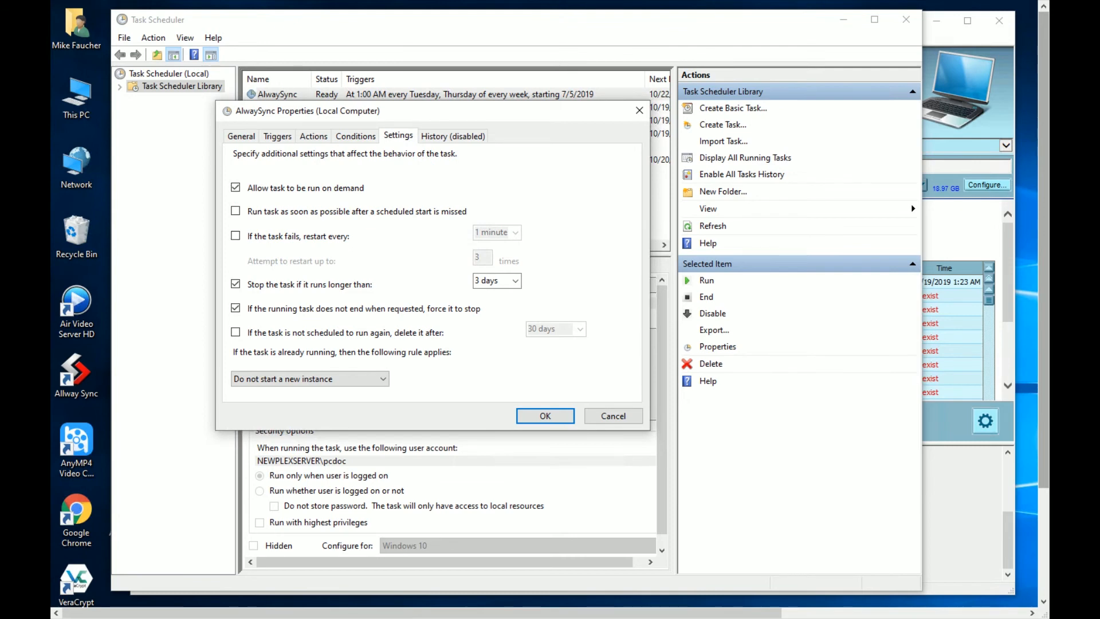
key(ctrl+Tab)
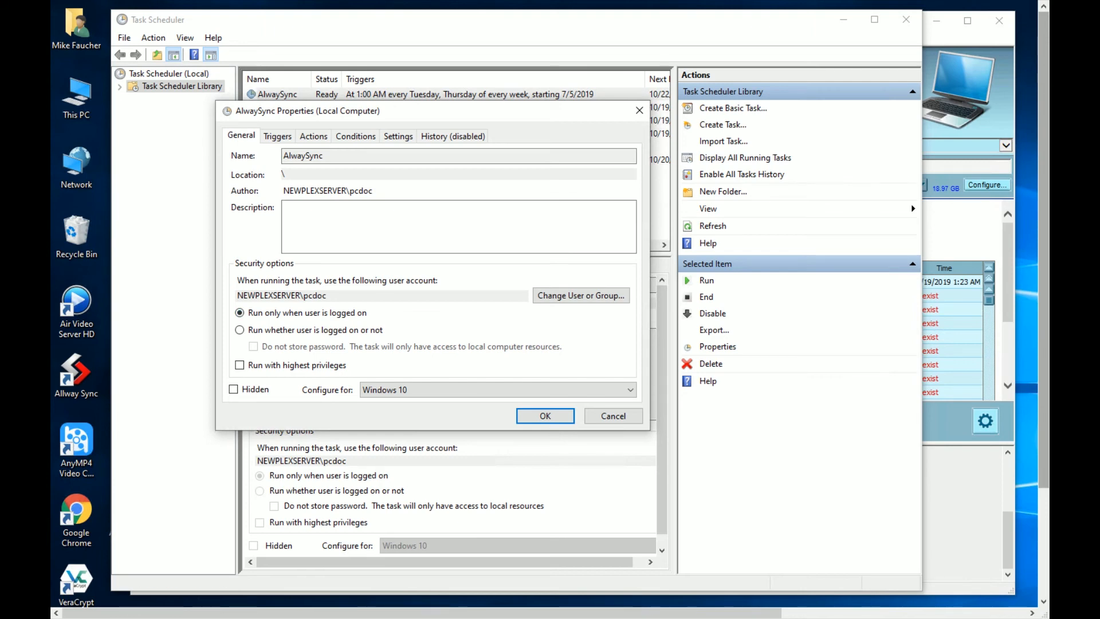
click(639, 110)
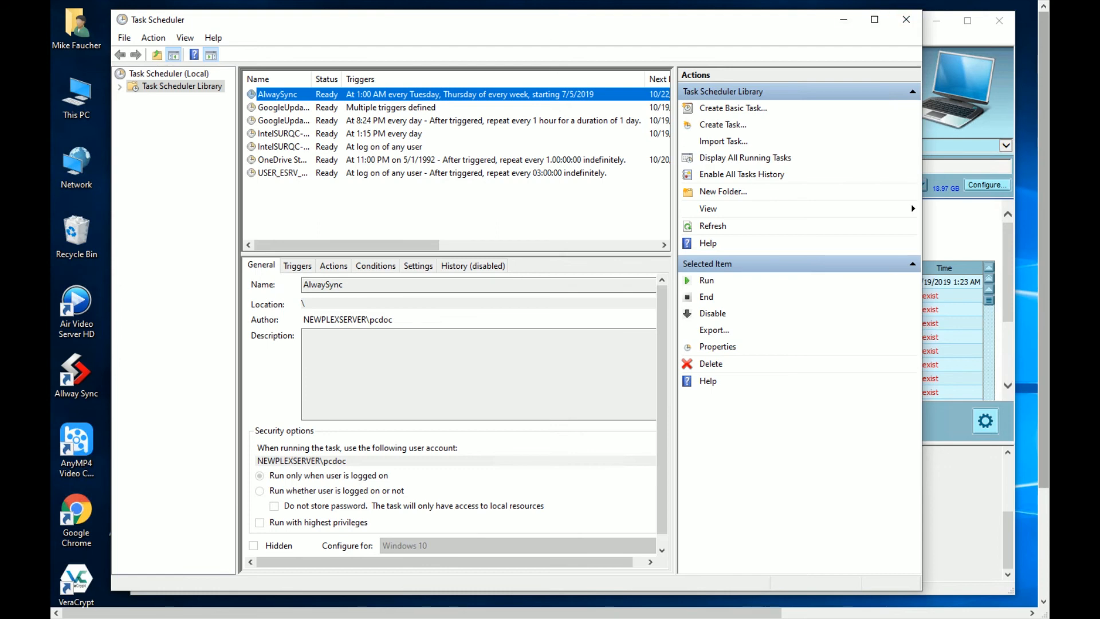
- Return to Allway Sync, review the automatic synchronization conditions of New Job 1, and close the options unchanged
click(906, 20)
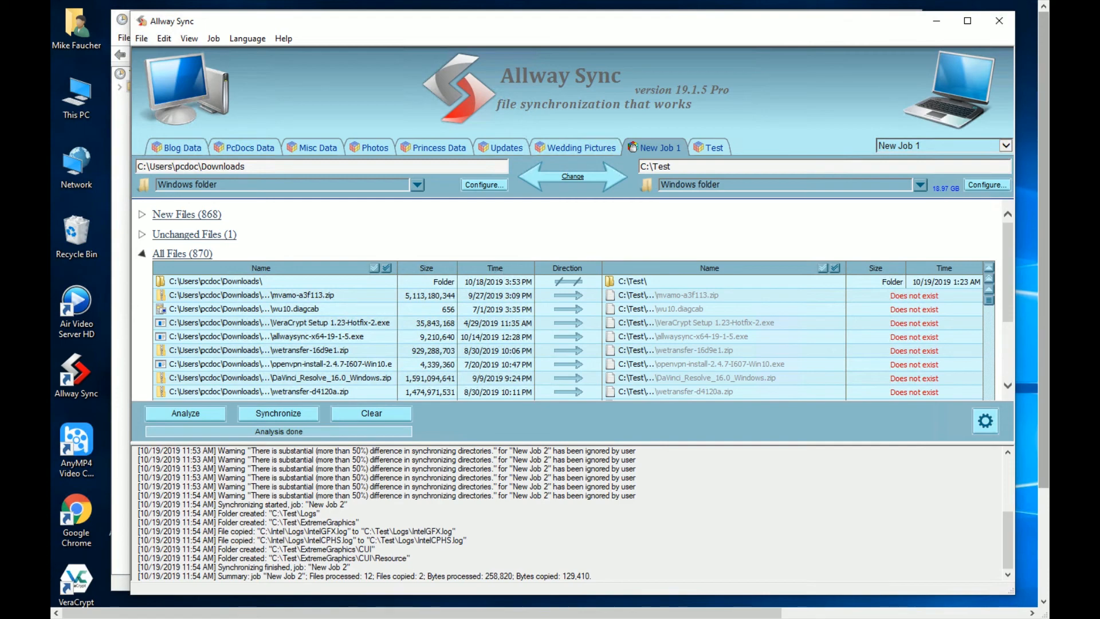
right_click(632, 147)
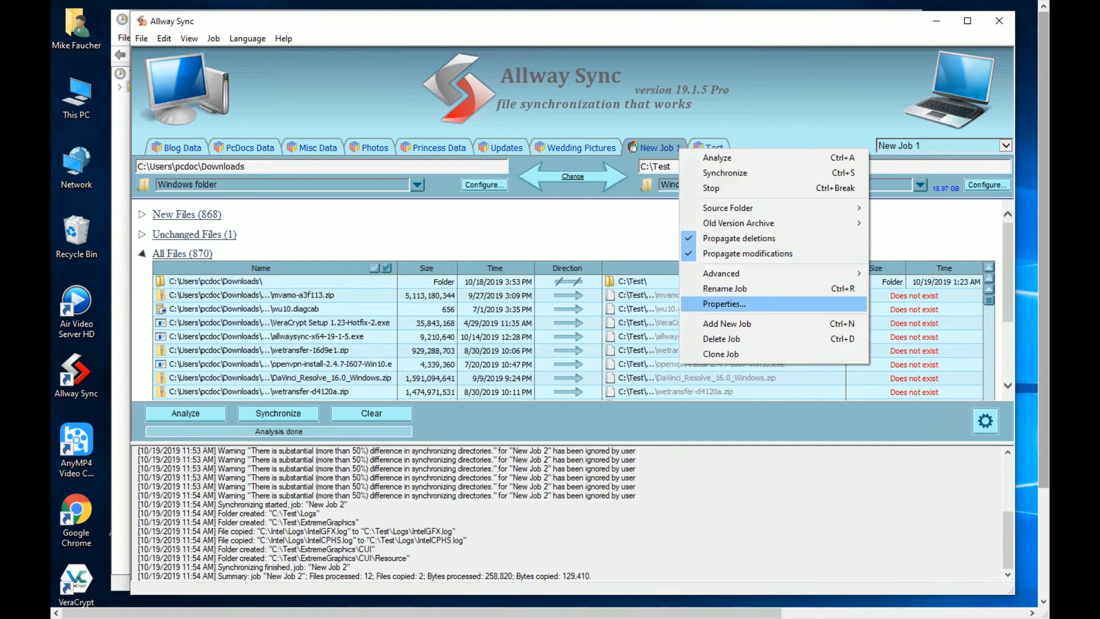
click(709, 303)
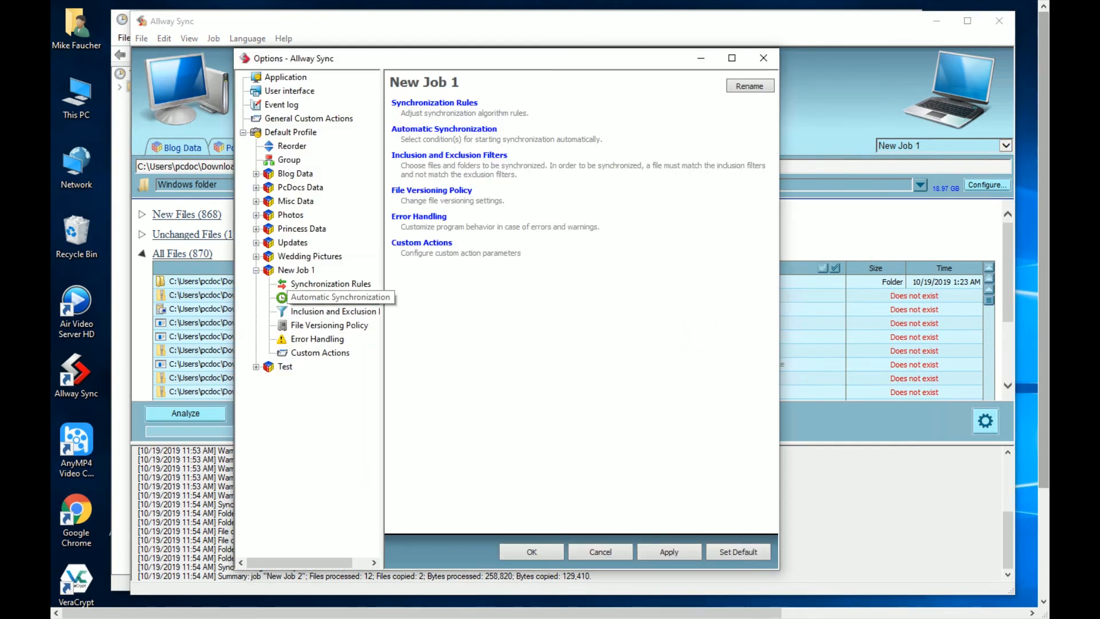
click(335, 297)
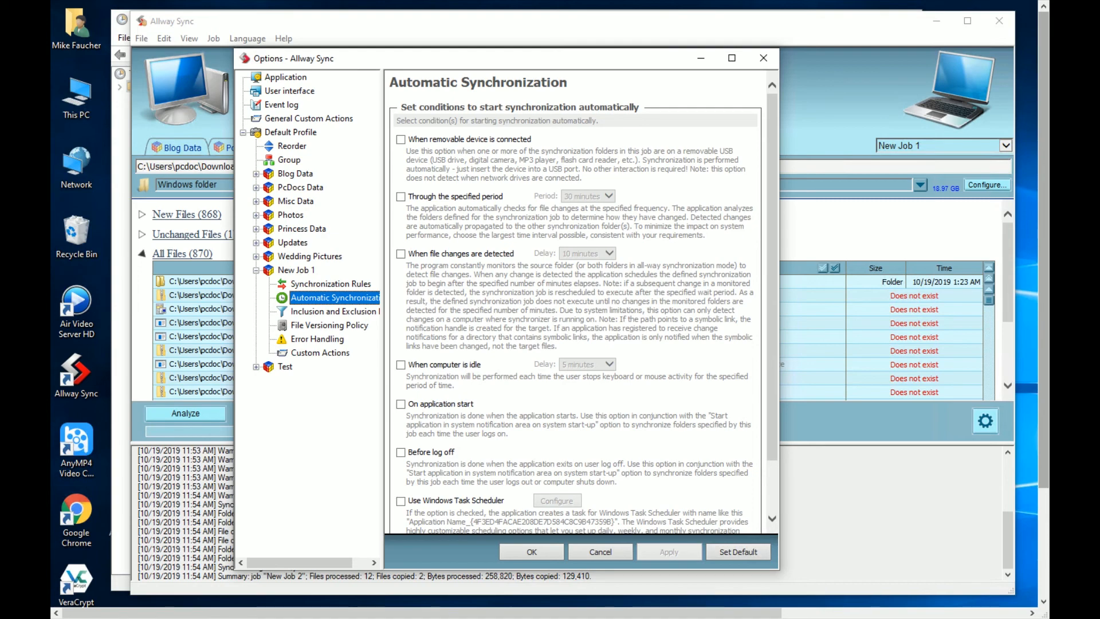
key(Escape)
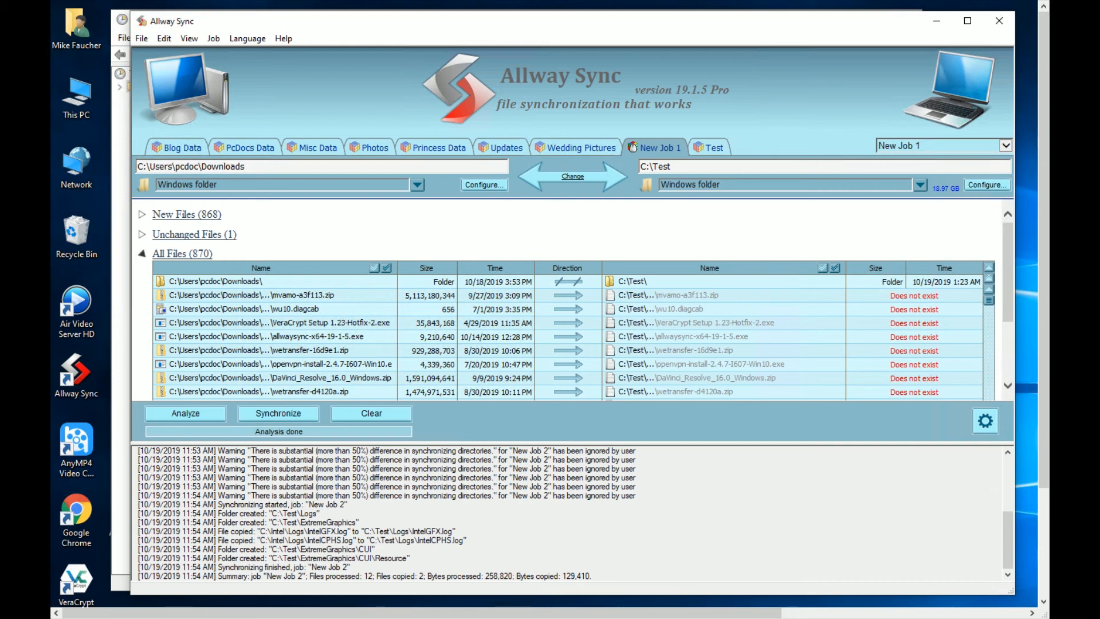
- Show the Wedding Pictures job and open its synchronization direction options
click(570, 149)
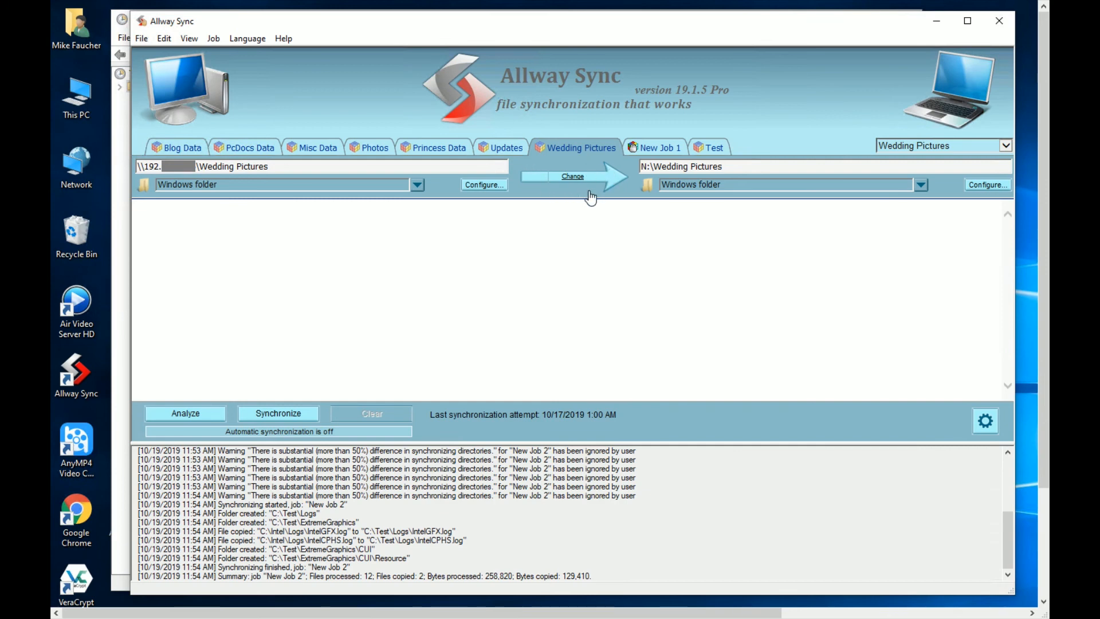
click(574, 177)
click(573, 178)
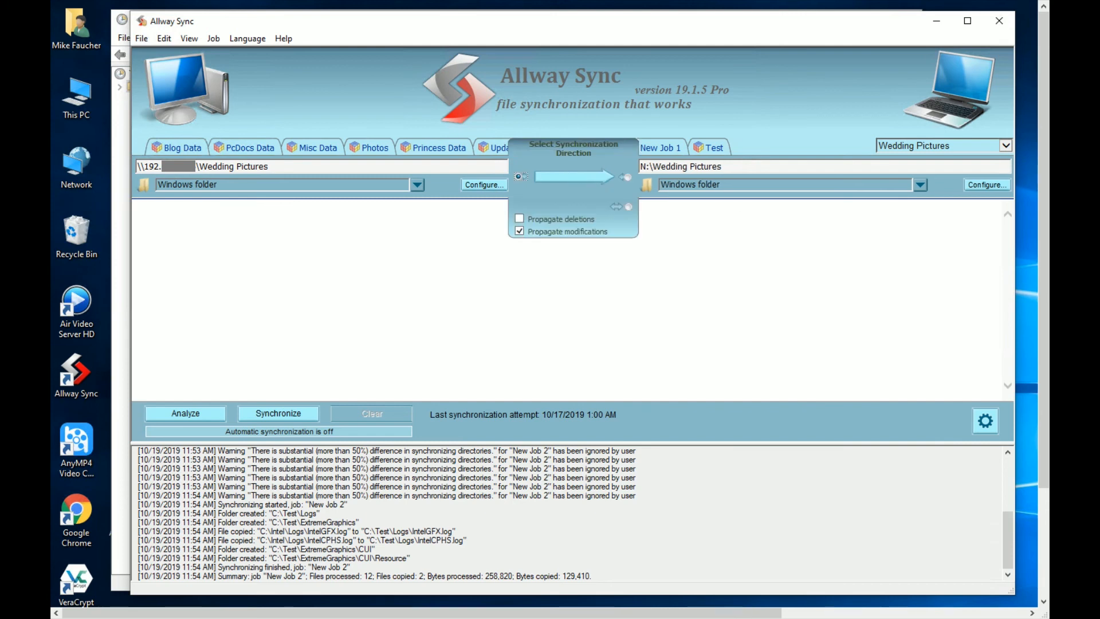